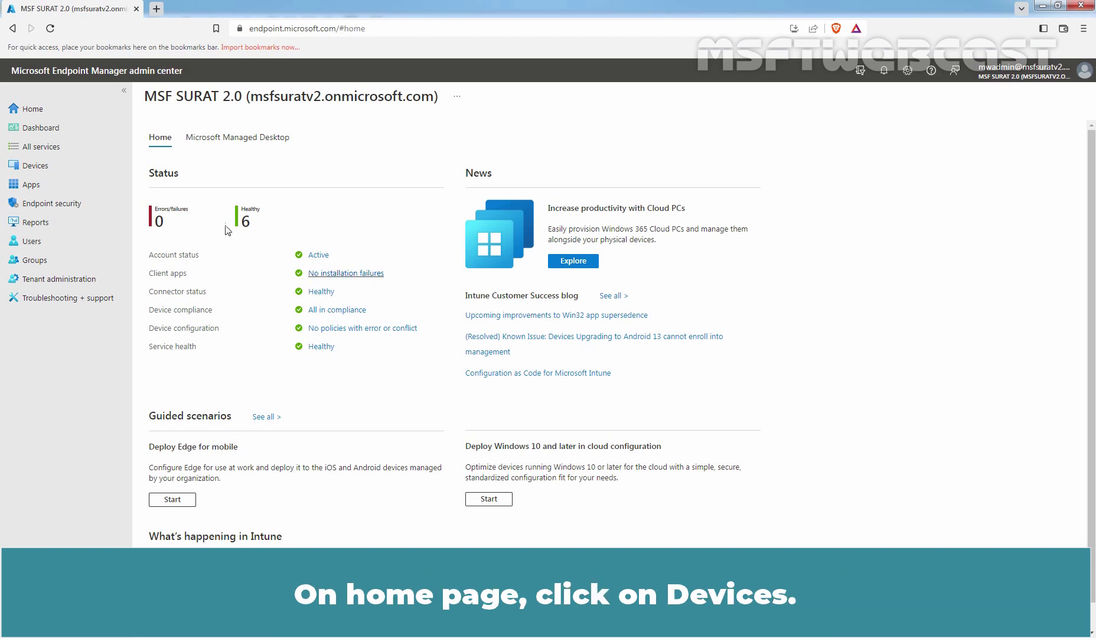
From Devices > Configuration profiles, start a new profile for the Windows 10 and later platform
click(39, 167)
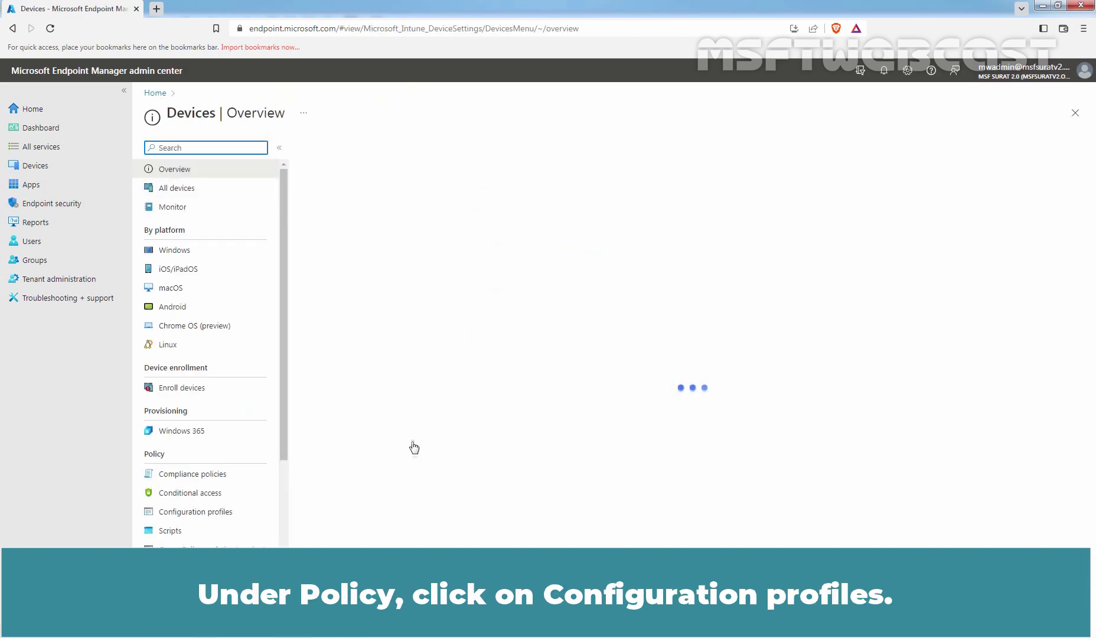
click(190, 512)
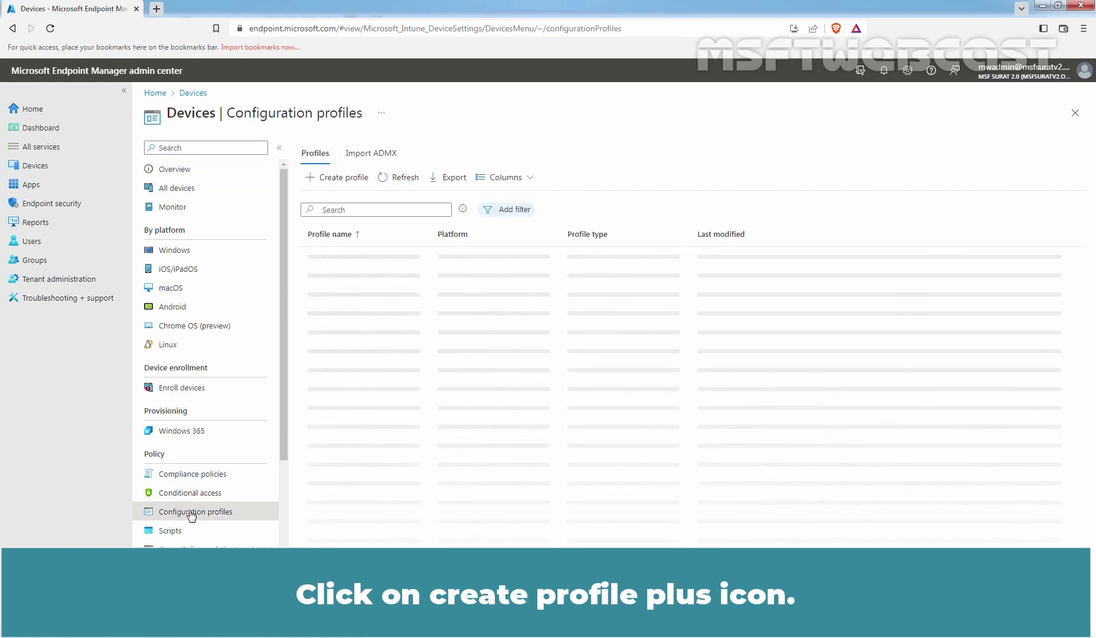
click(340, 177)
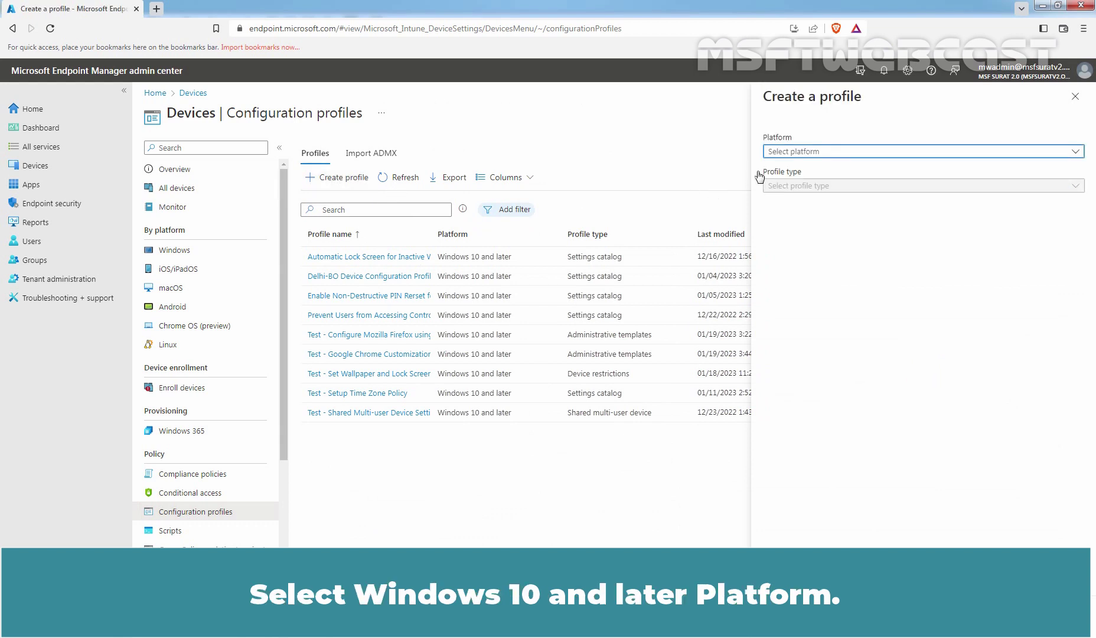
click(782, 155)
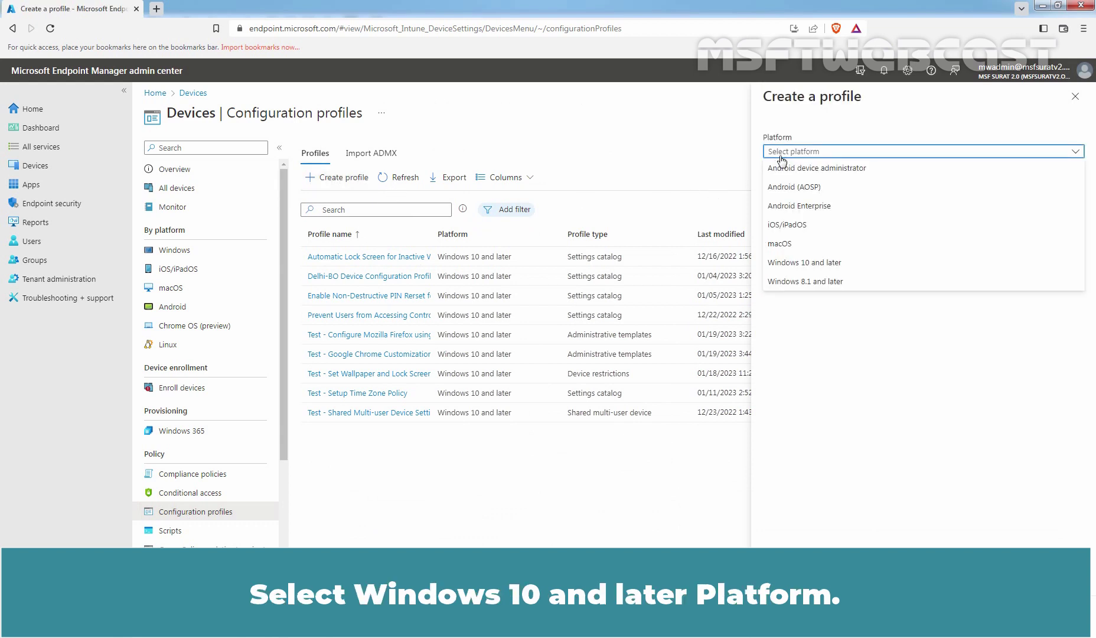
click(806, 261)
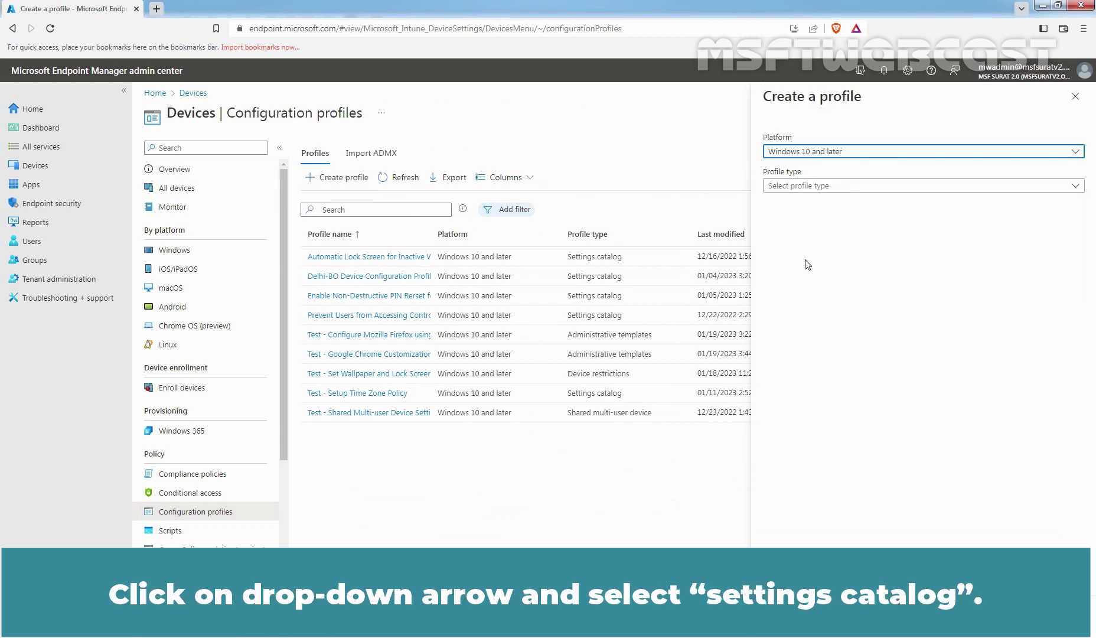
click(795, 186)
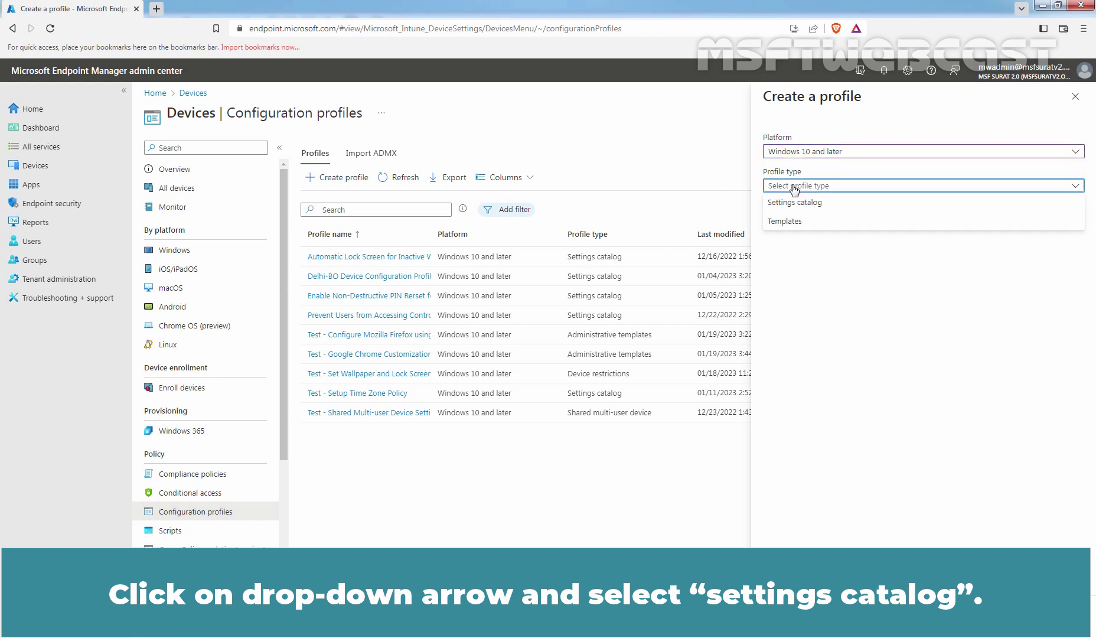
Choose Settings catalog and name the profile 'Test - Configure Device Guard Settings' with a Device Guard description
click(793, 203)
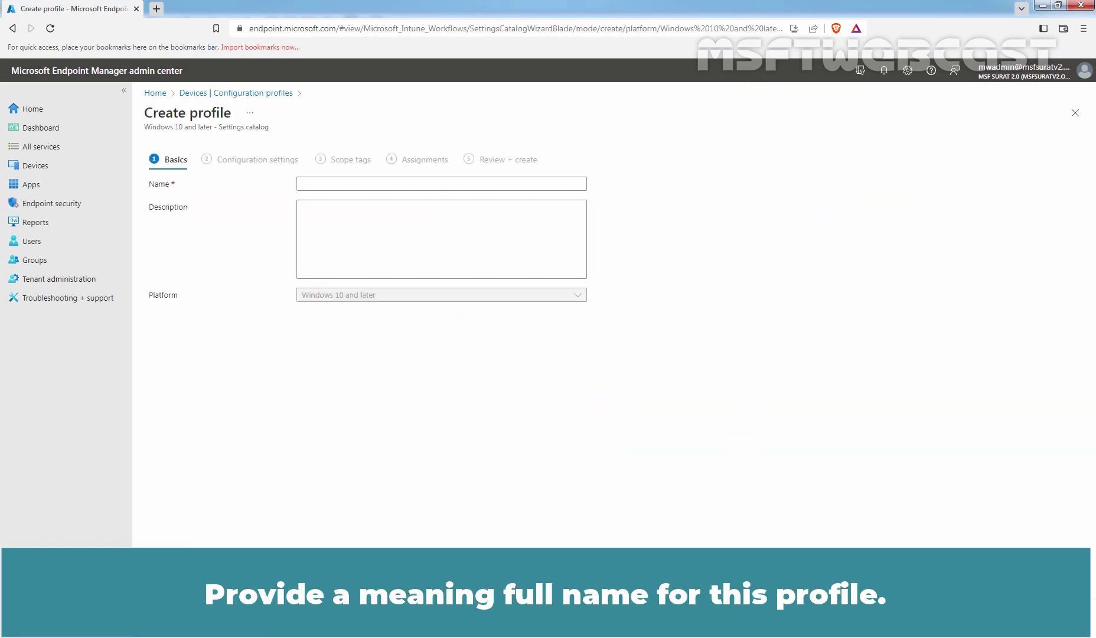
click(360, 183)
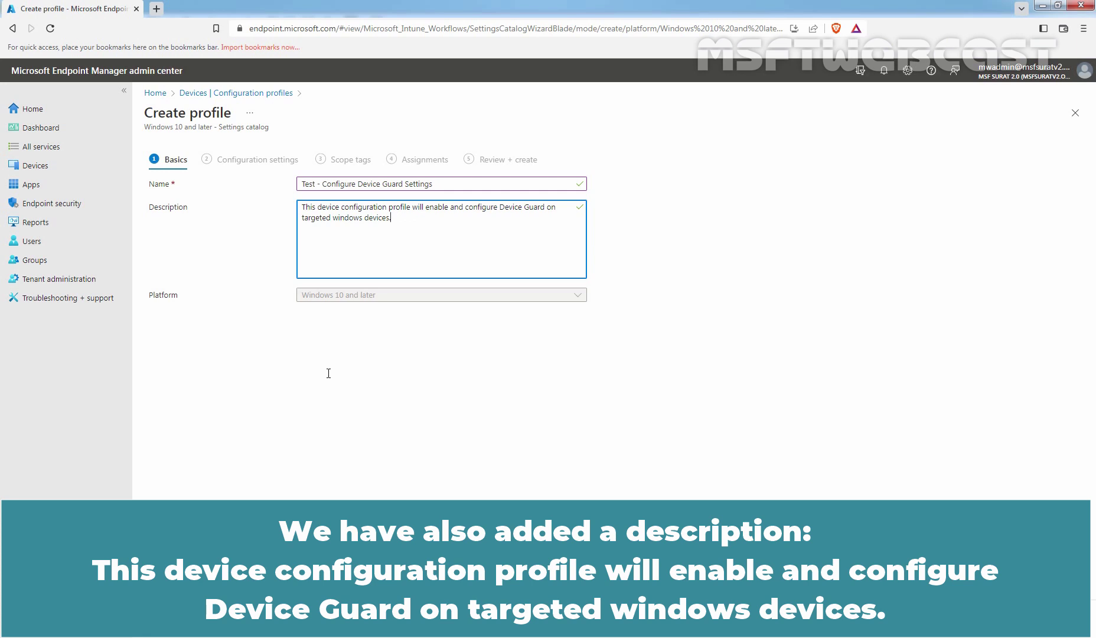
In the Settings picker, select the Device Guard category and add all four of its settings
click(230, 622)
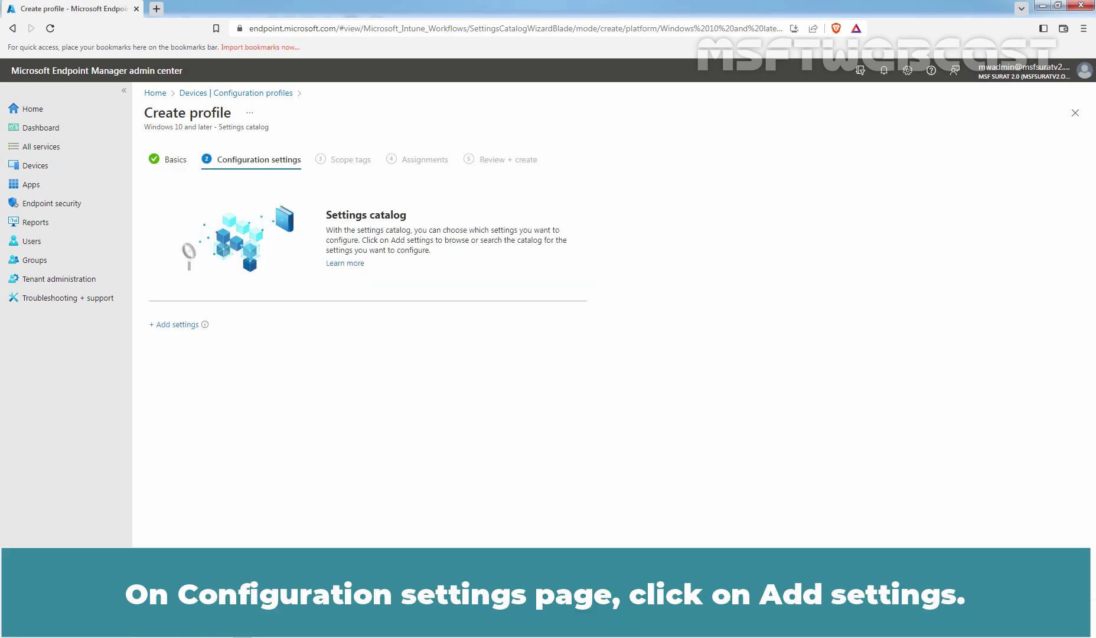
click(177, 324)
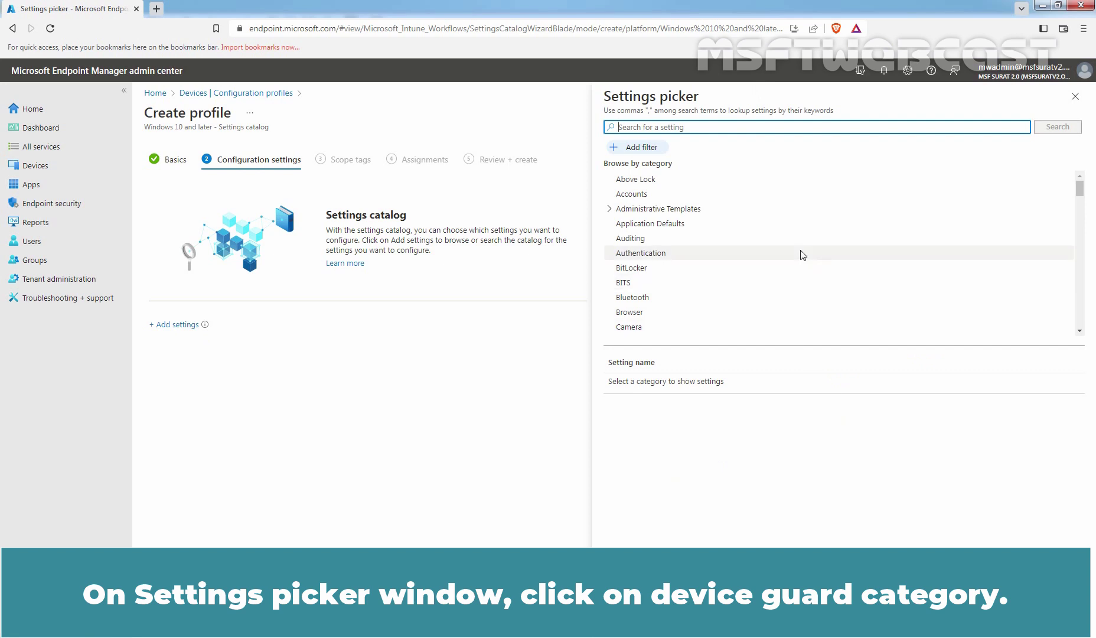
scroll(802, 254, down, 3)
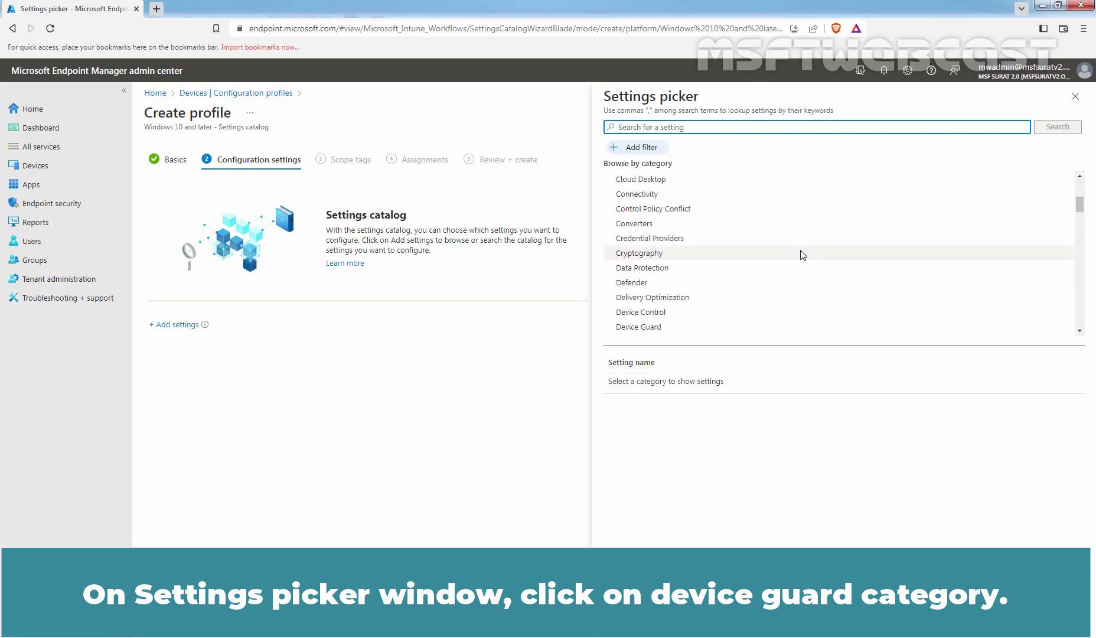
scroll(802, 254, down, 1)
click(652, 270)
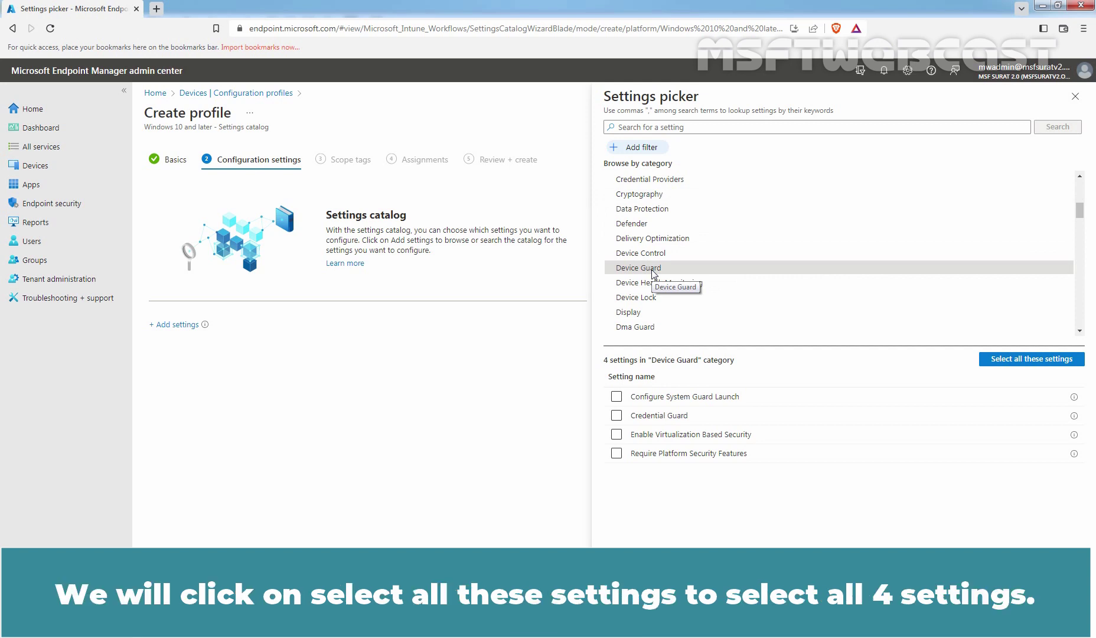
click(1024, 361)
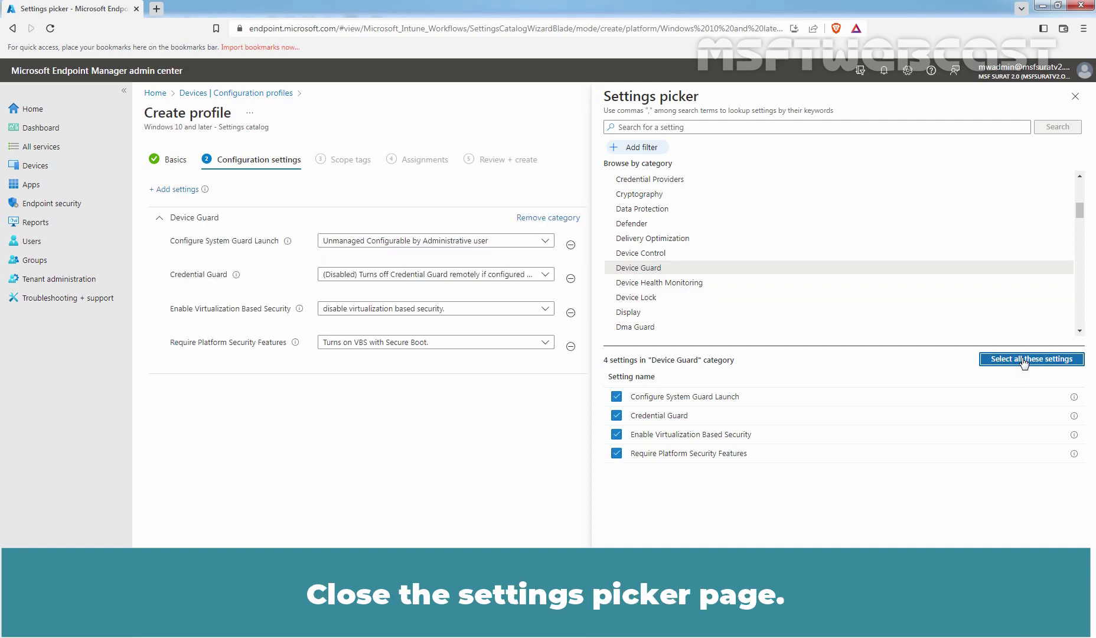
Set System Guard Launch to Unmanaged Enables Secure Launch and Credential Guard to Enabled with UEFI lock
click(1076, 96)
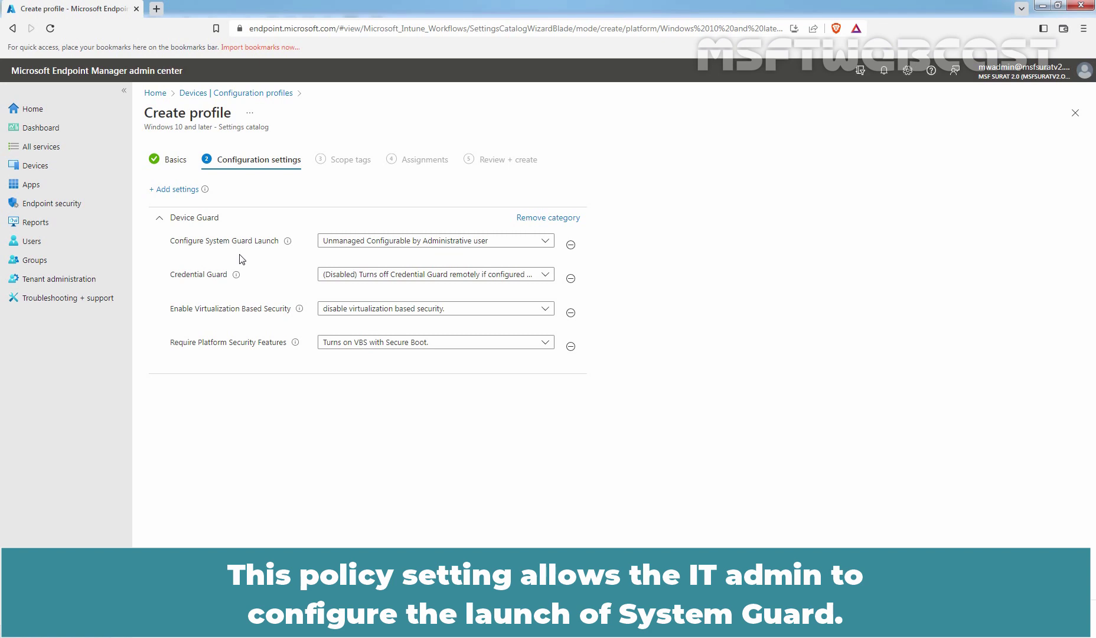
click(362, 240)
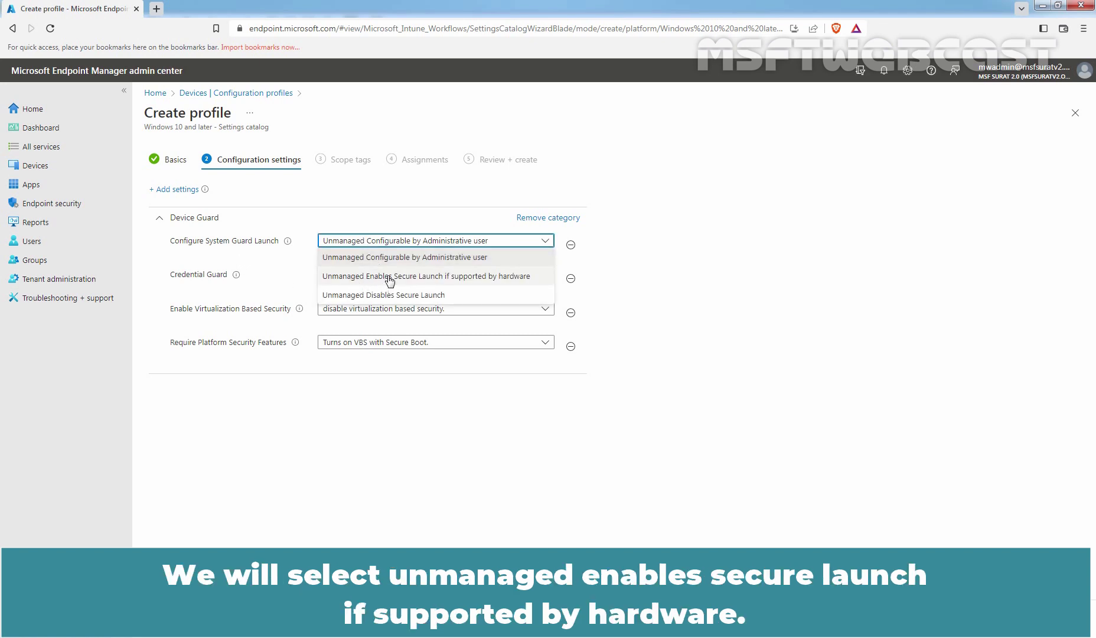
click(464, 277)
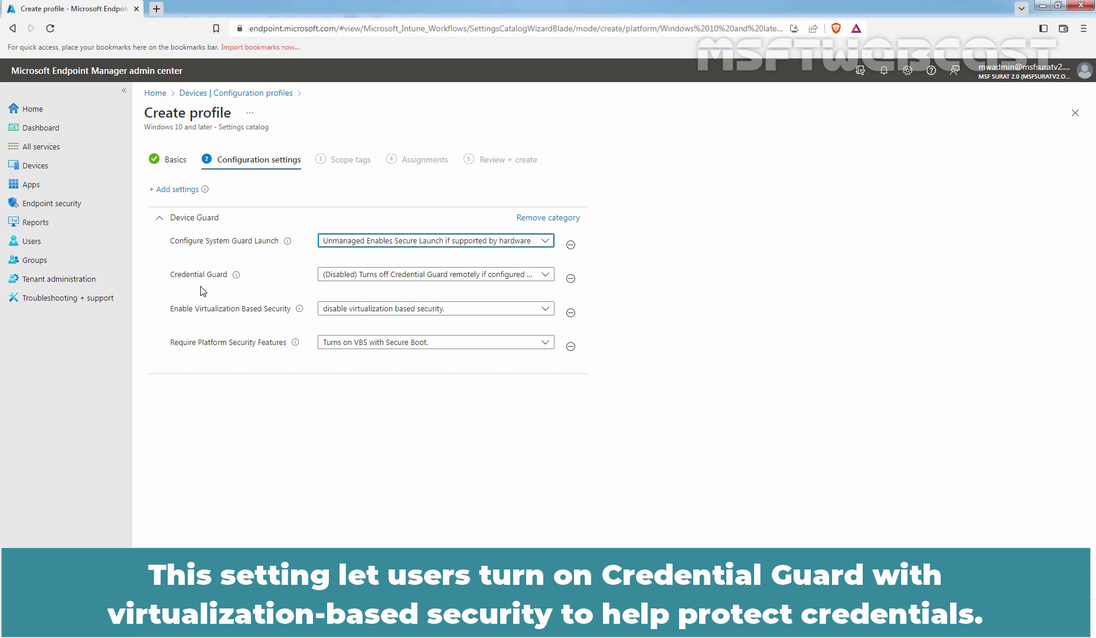
click(363, 276)
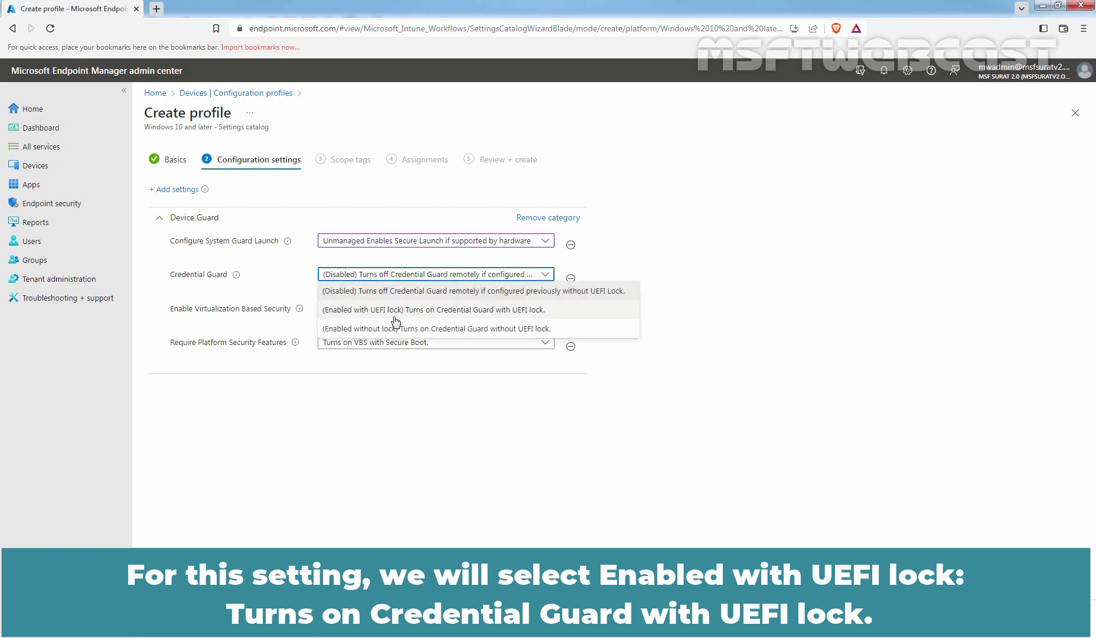
click(482, 318)
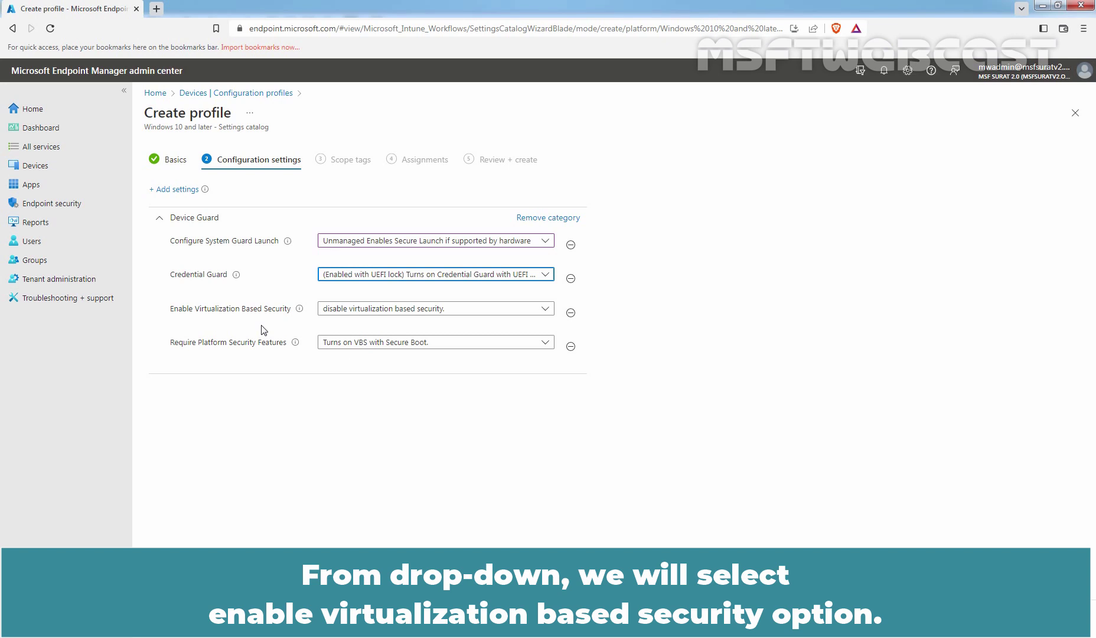
Enable virtualization based security and require Secure Boot with DMA protection as platform security features
click(393, 310)
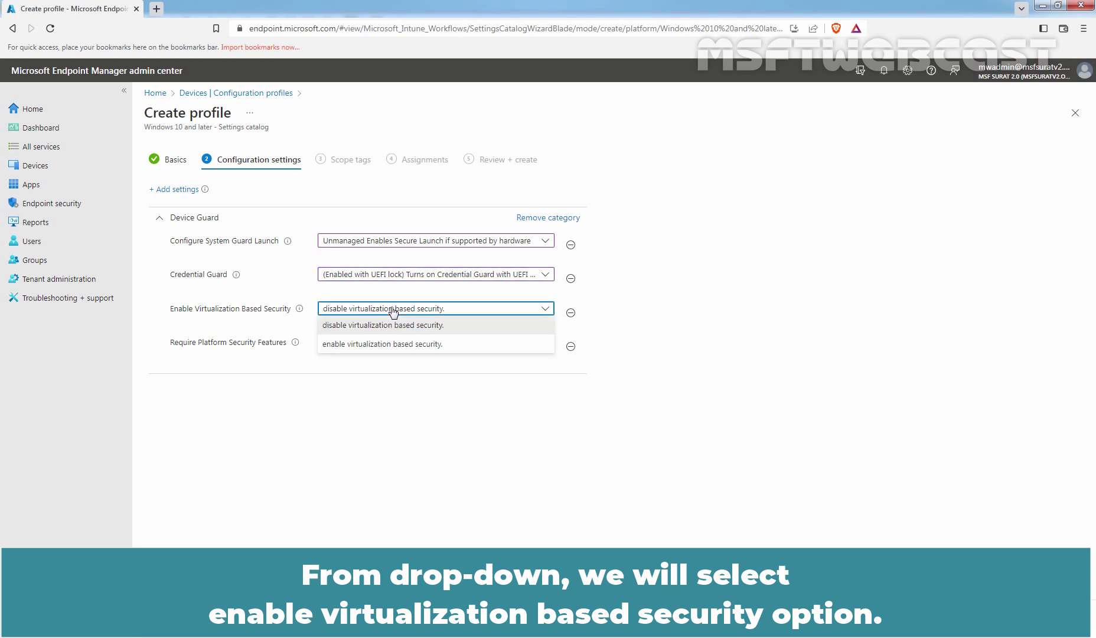
click(412, 348)
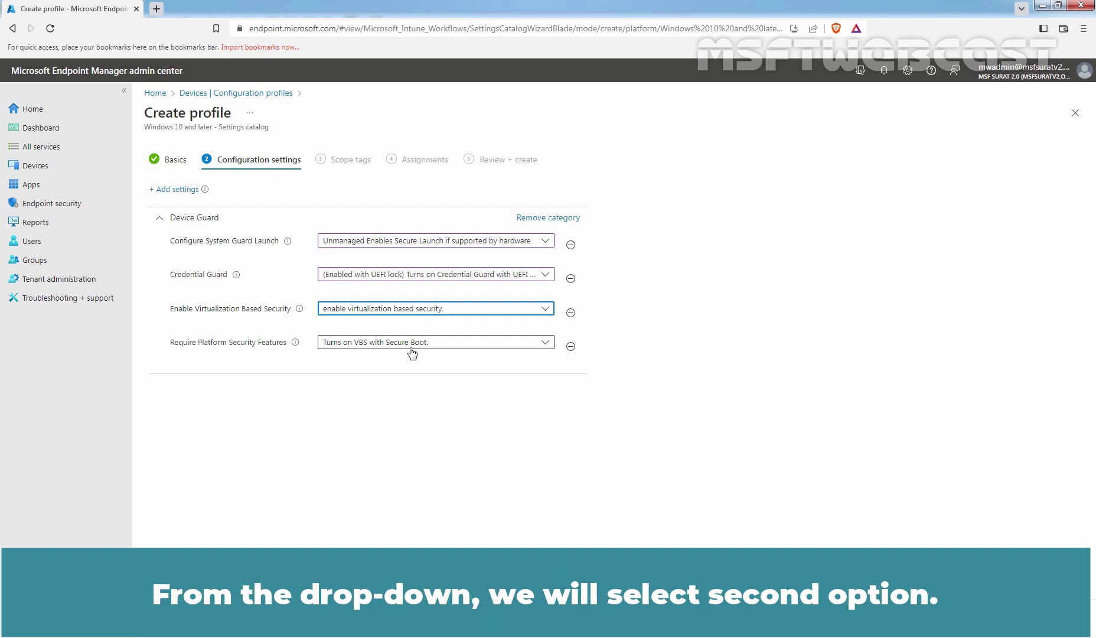
click(412, 348)
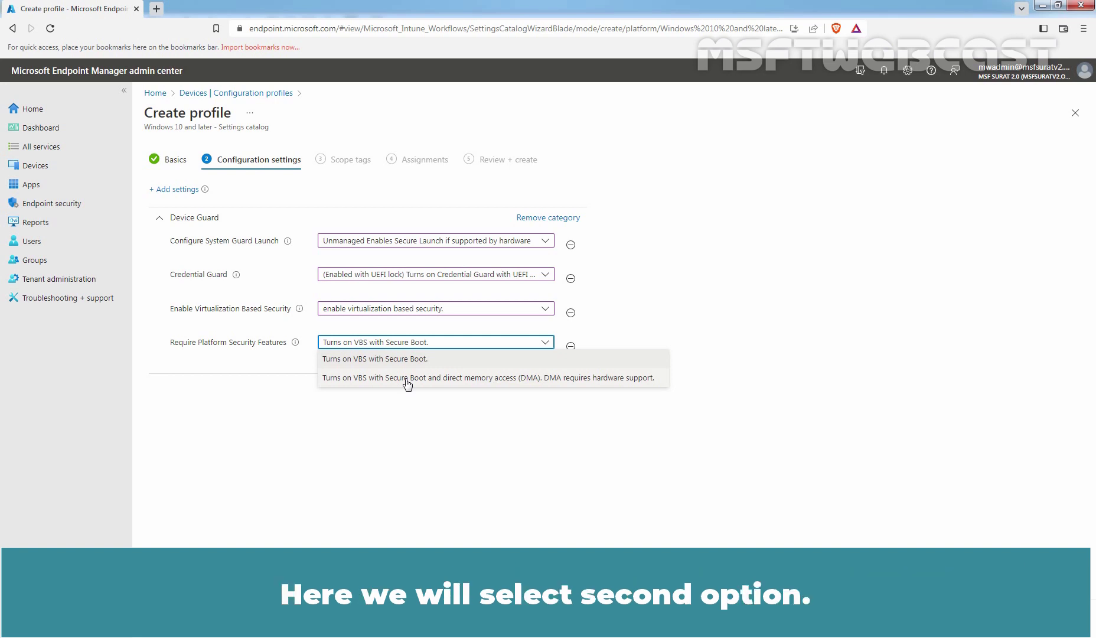
click(407, 378)
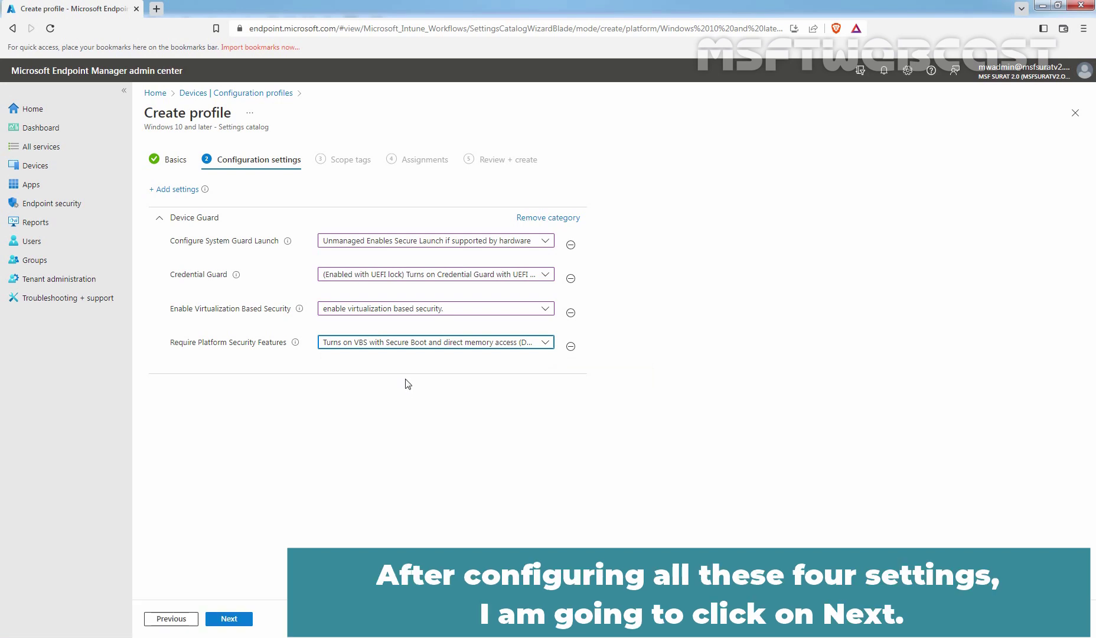
Keep the Default scope tag, include the LAB_Client03 group in assignments, and continue to Review + create
click(225, 620)
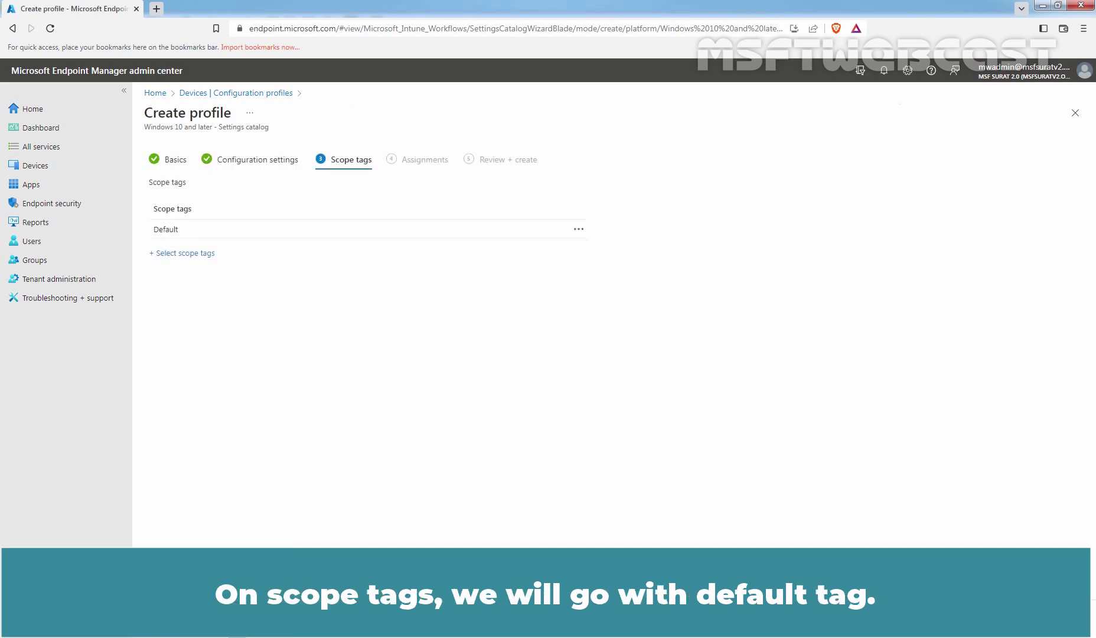
click(231, 620)
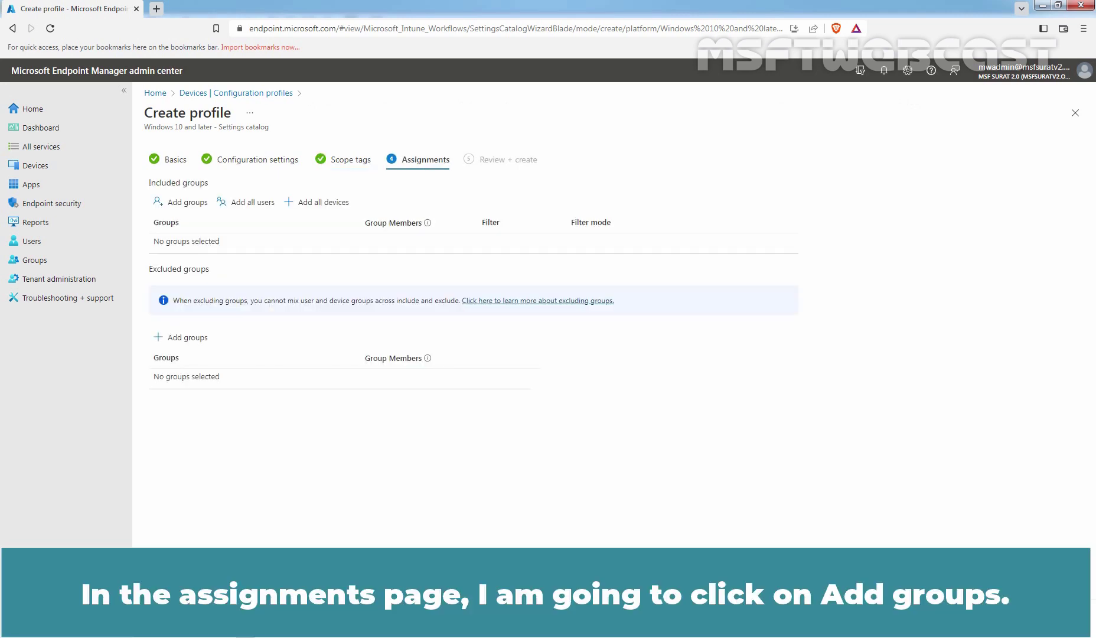
click(175, 206)
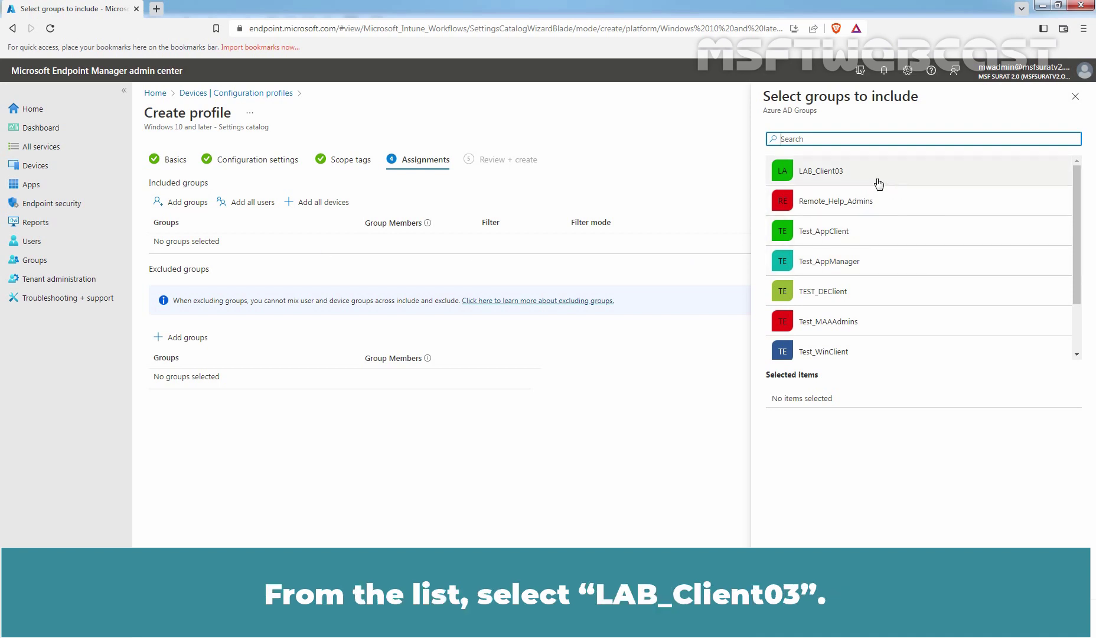
click(849, 175)
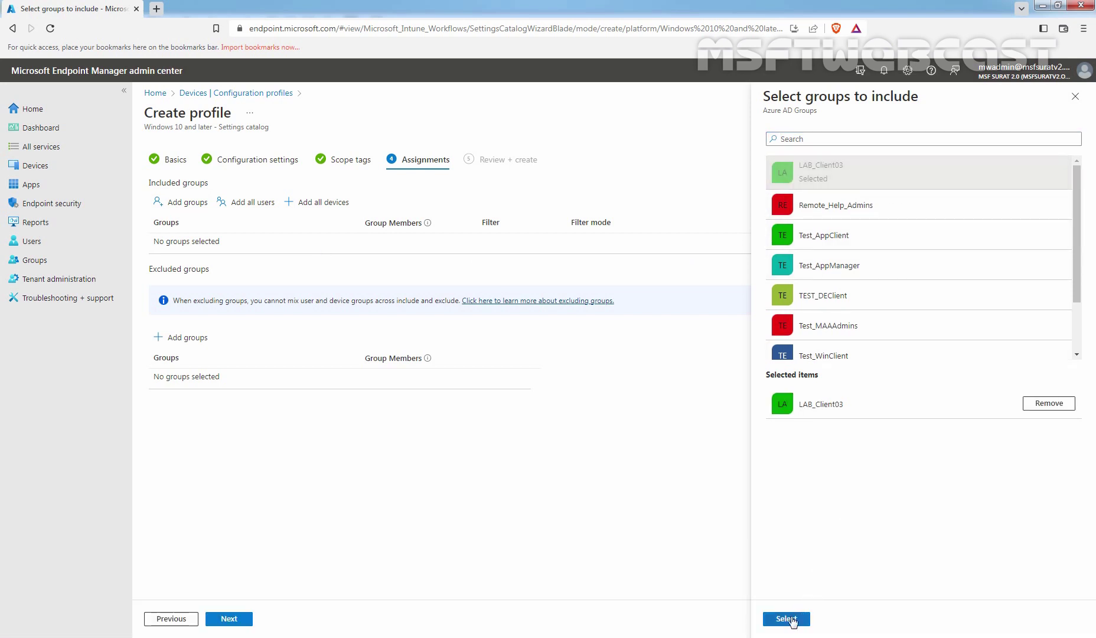
click(791, 619)
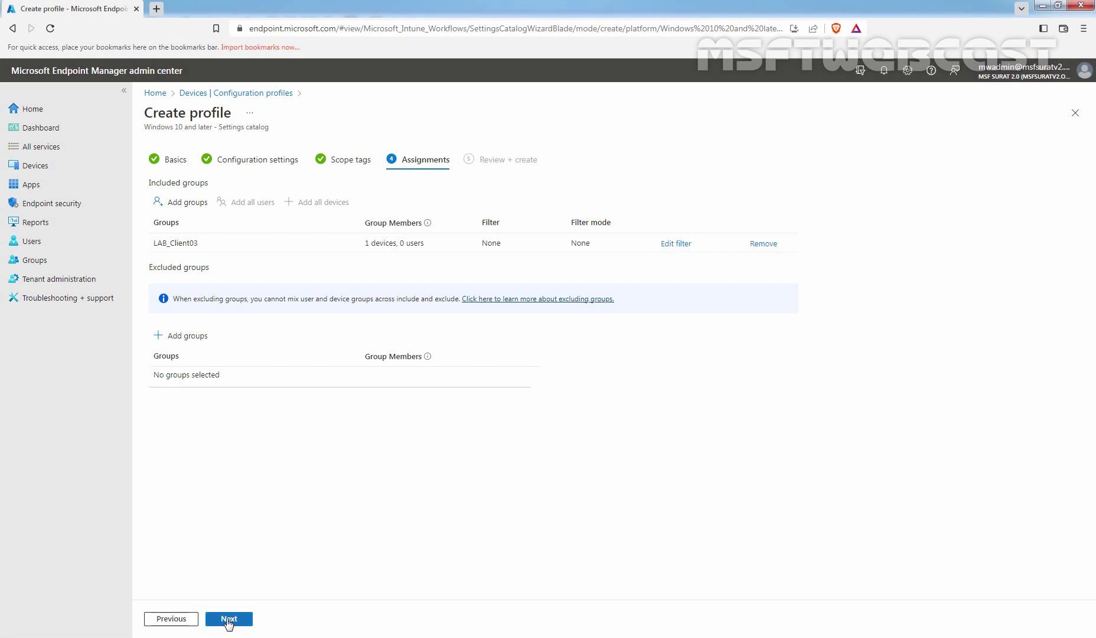
click(228, 619)
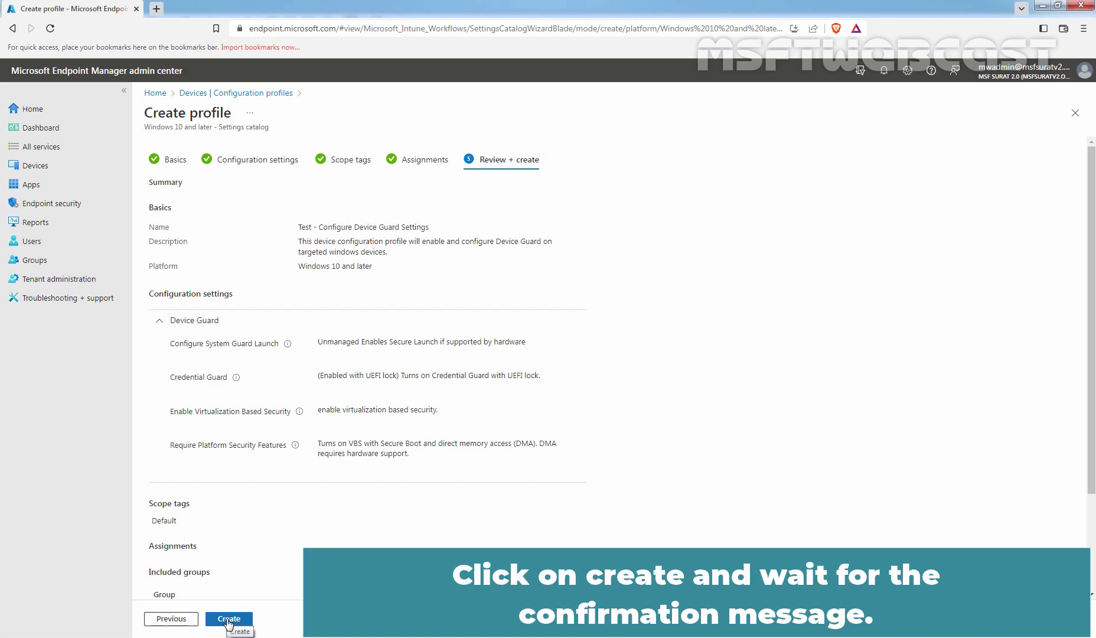
Create the profile, refresh the Configuration profiles list, and widen the Profile name column
click(228, 620)
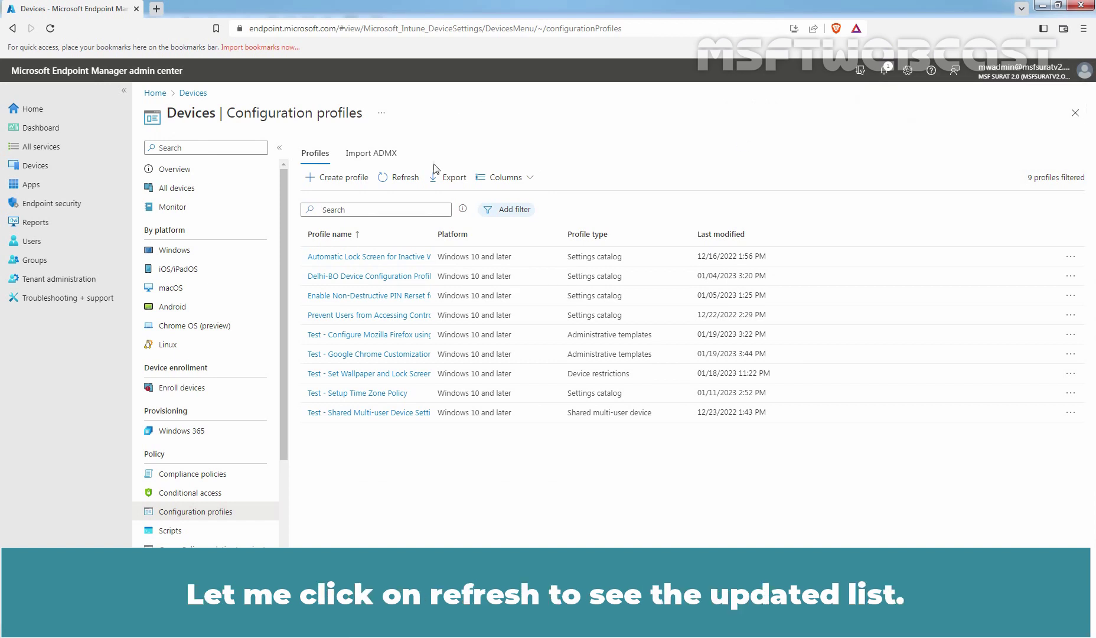
click(402, 178)
drag(433, 236, 502, 235)
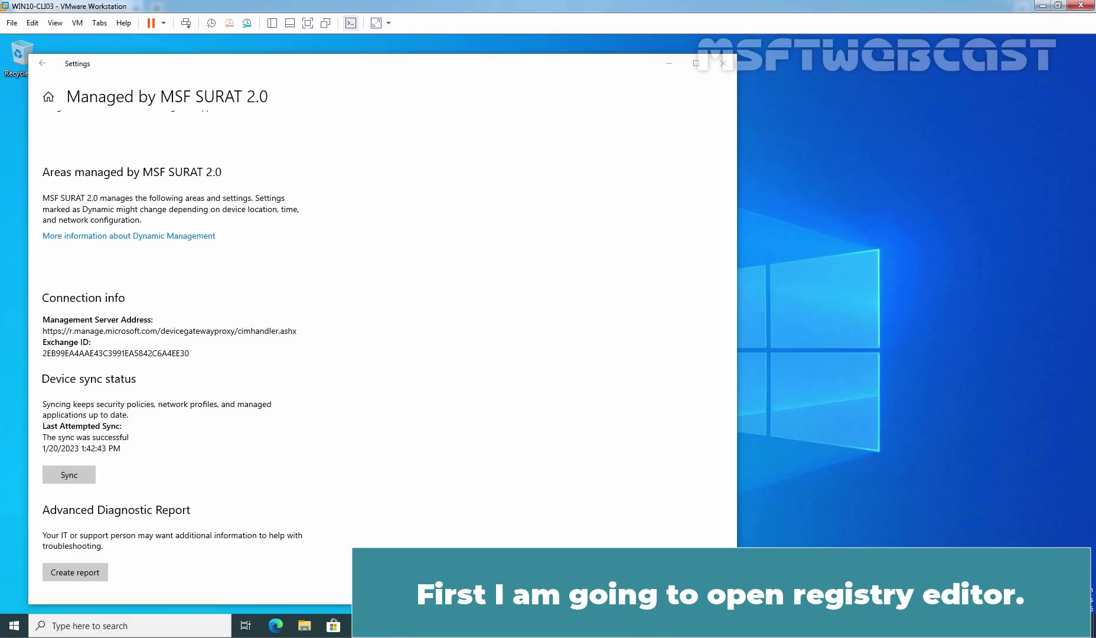
key(super+r)
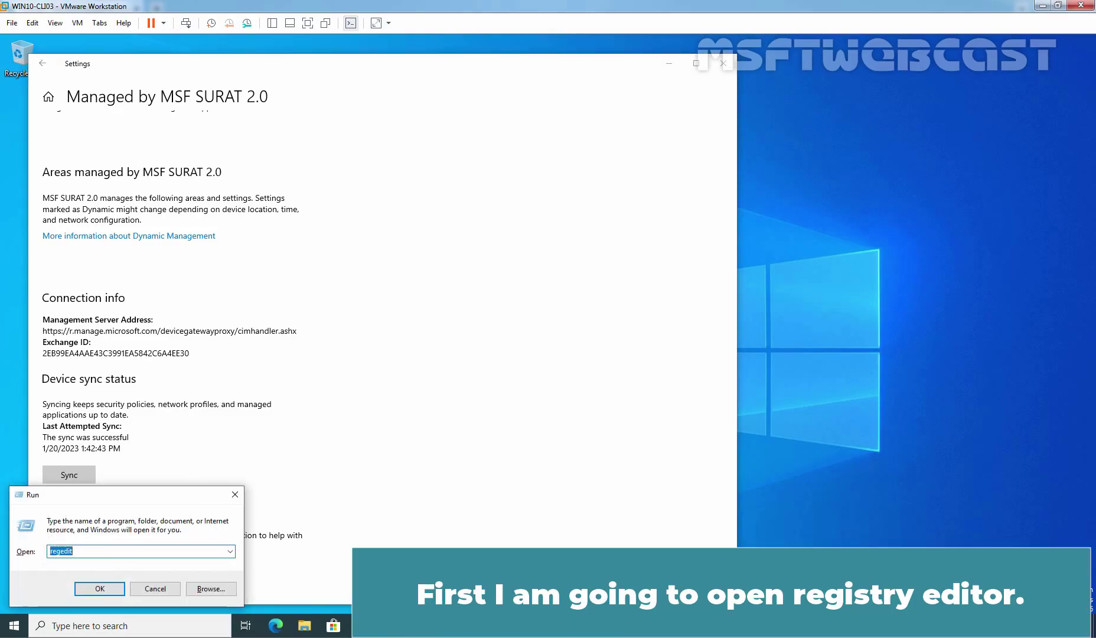
key(Return)
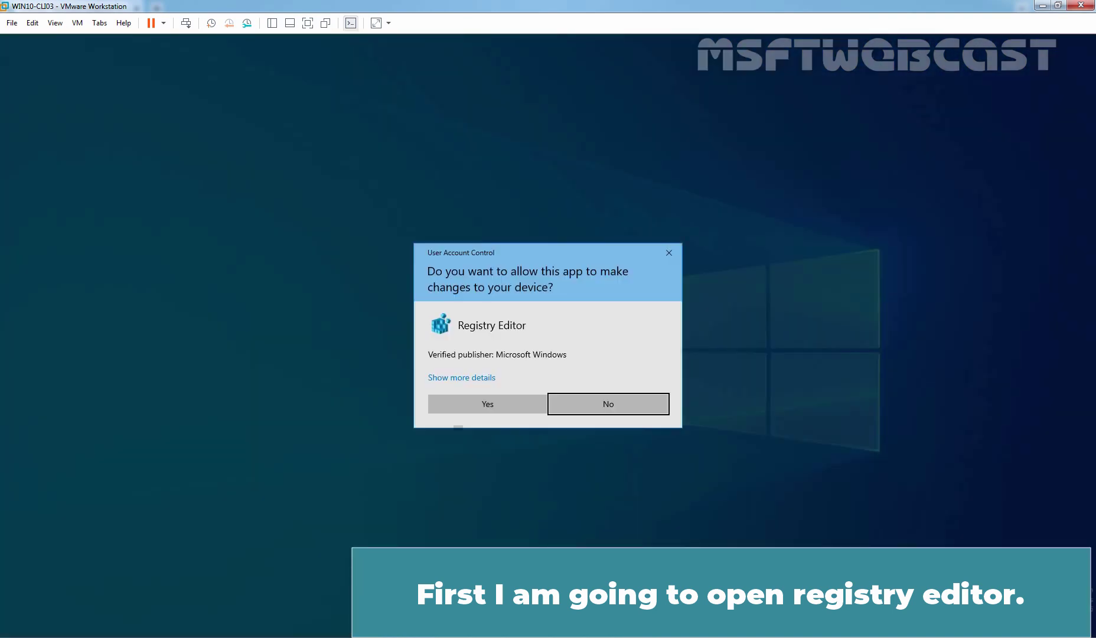
key(alt+y)
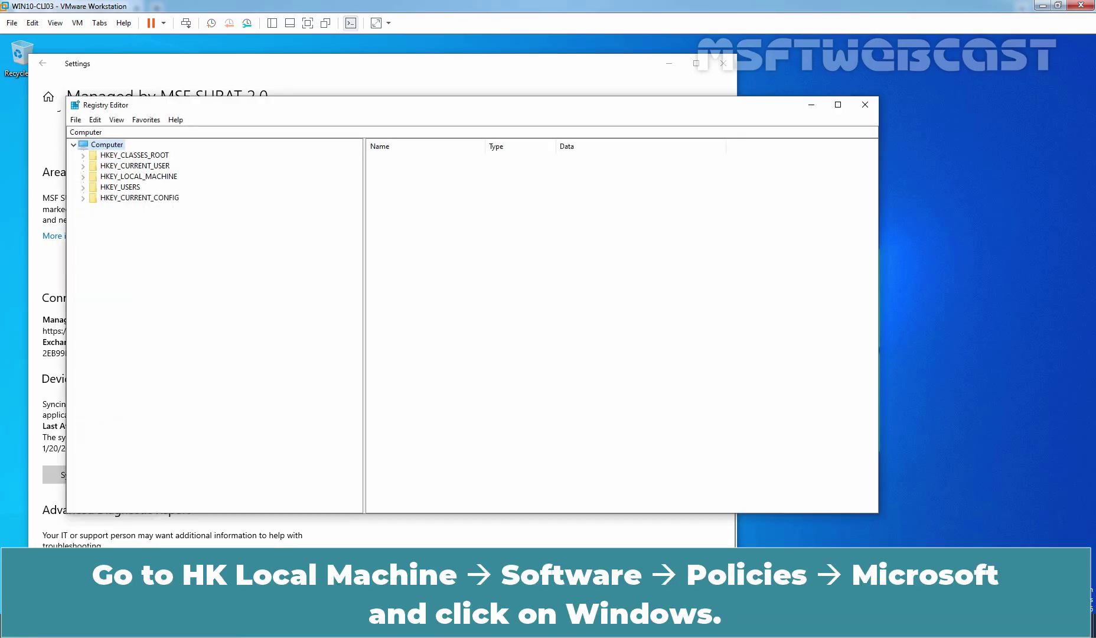
double_click(138, 176)
double_click(127, 229)
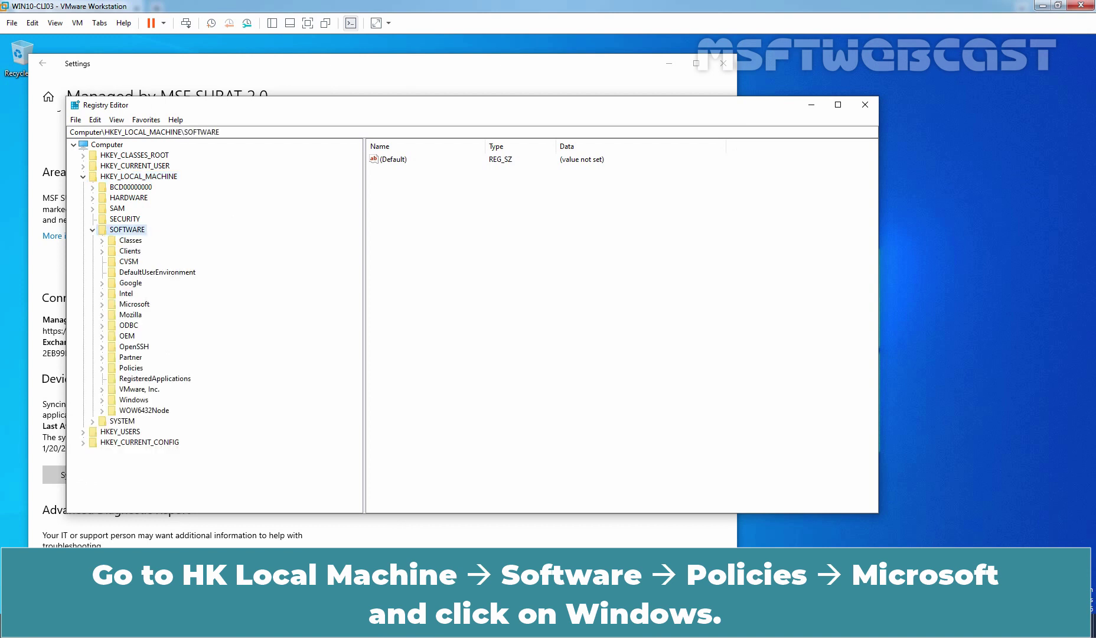
double_click(131, 368)
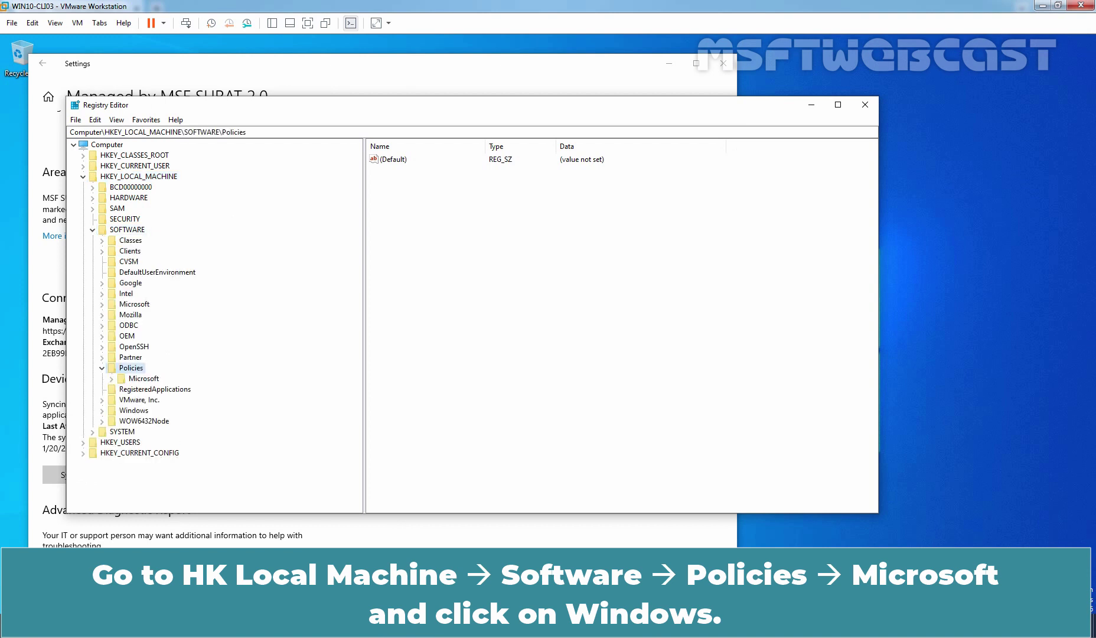
double_click(144, 378)
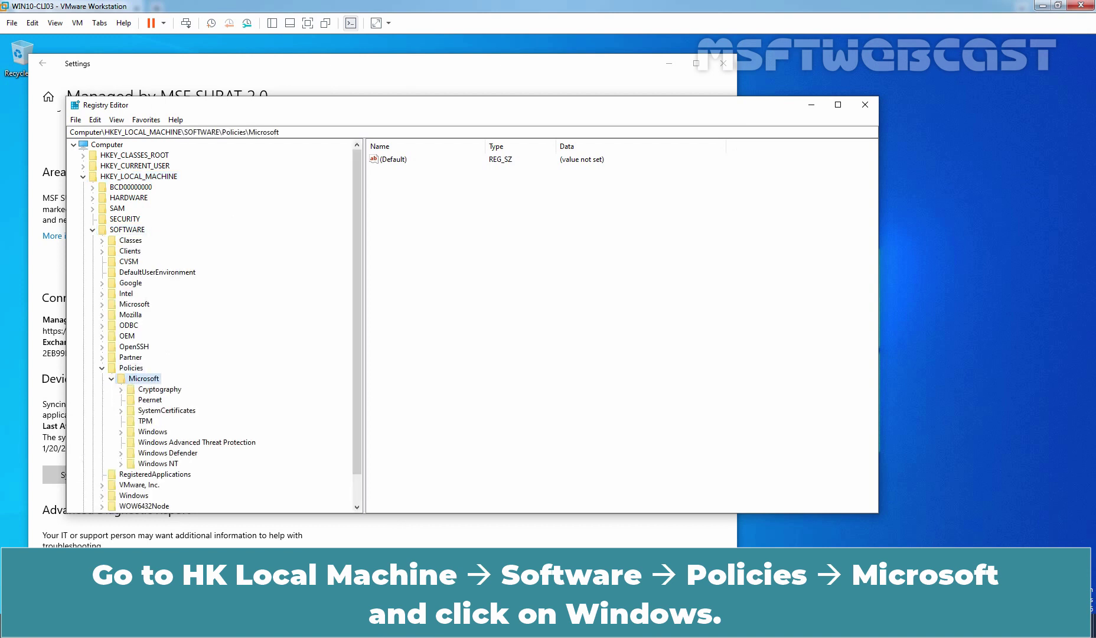
double_click(153, 431)
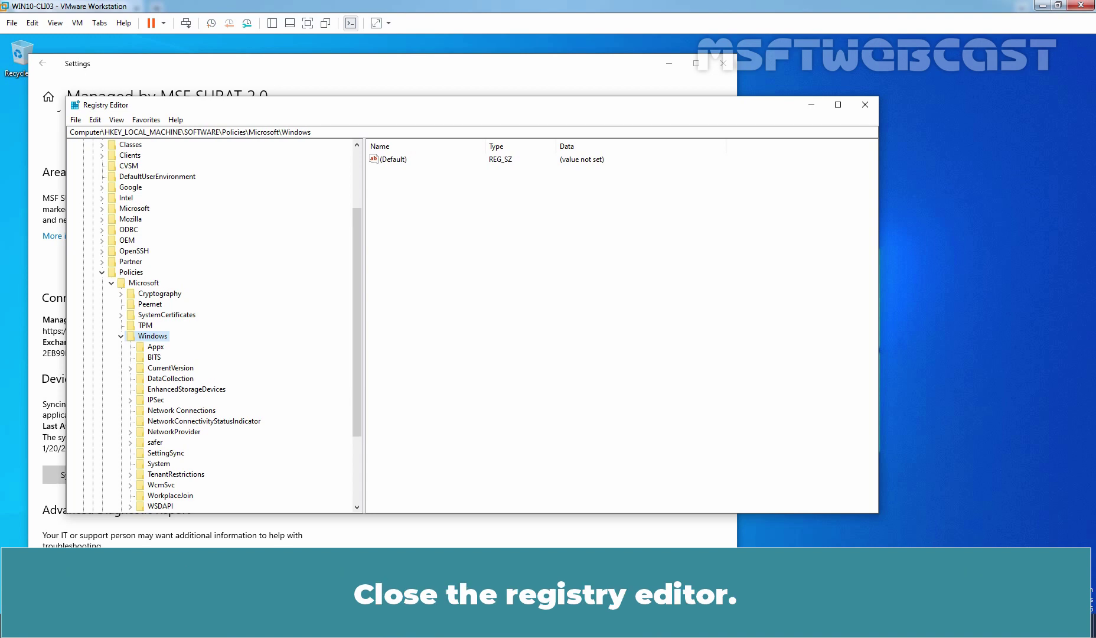
Close Registry Editor and run a manual Intune sync from the Managed by page
click(864, 104)
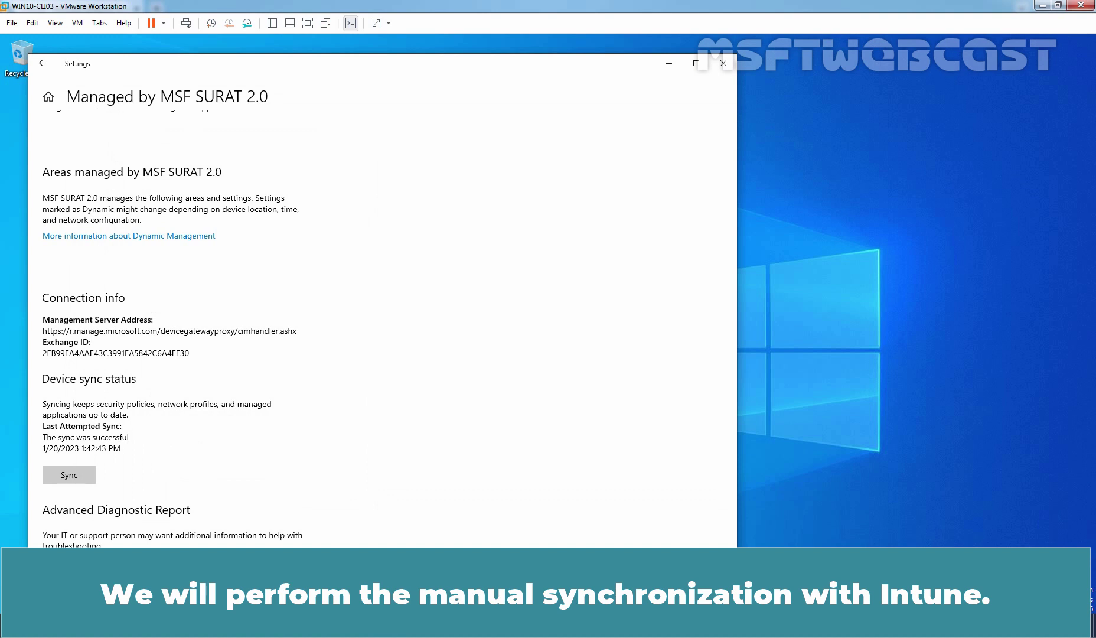
click(60, 477)
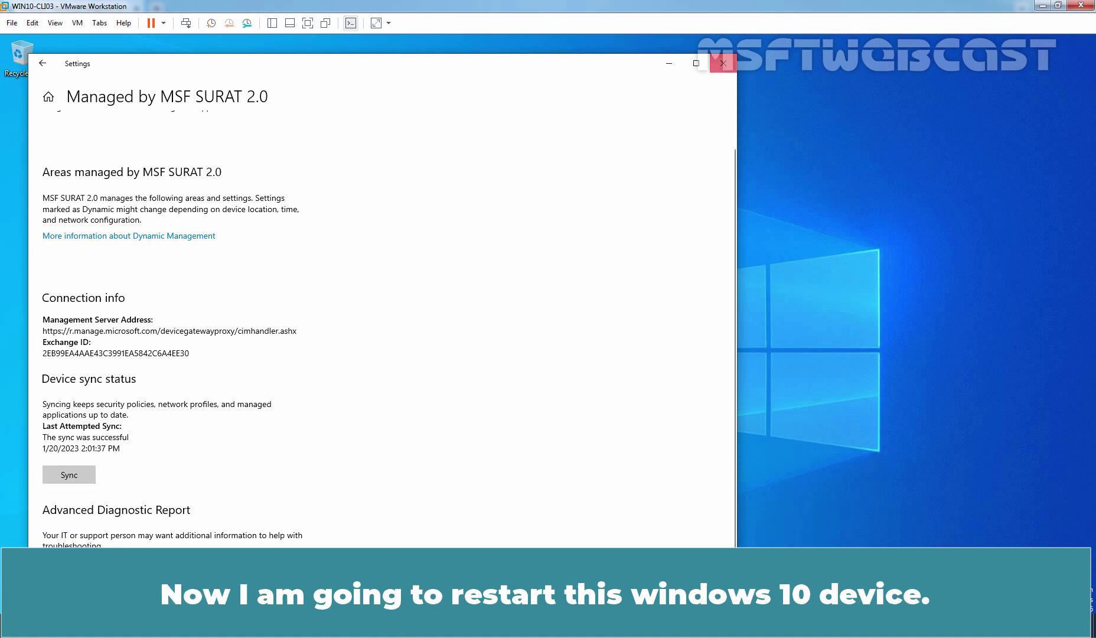
Close Settings, restart the Windows 10 VM, and sign back in with the PIN
click(723, 62)
double_click(203, 113)
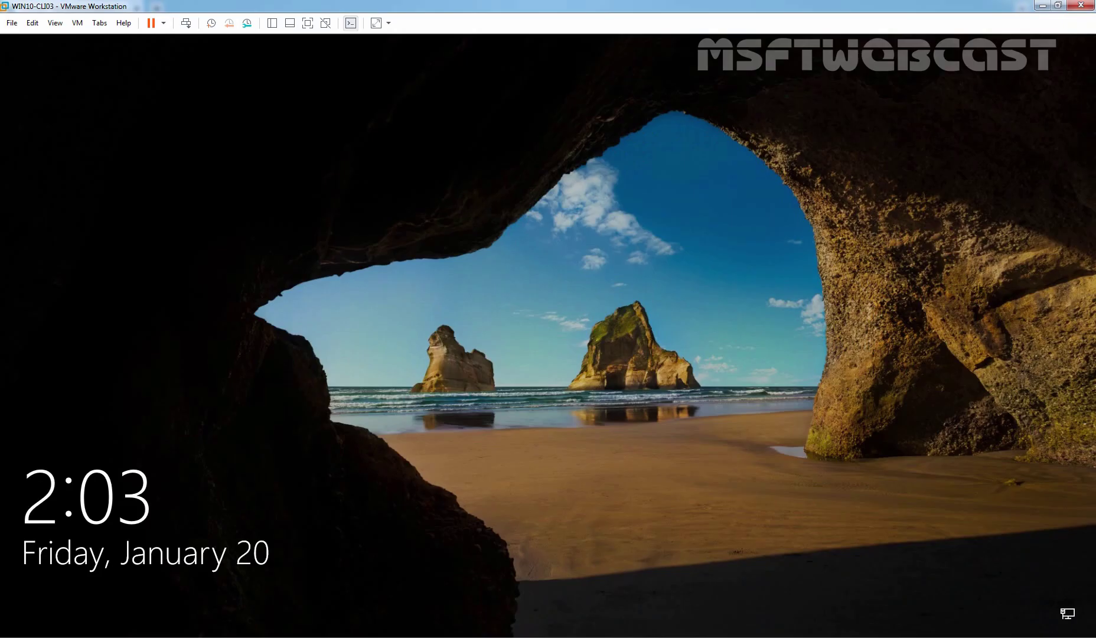
key(space)
text(*****)
key(Return)
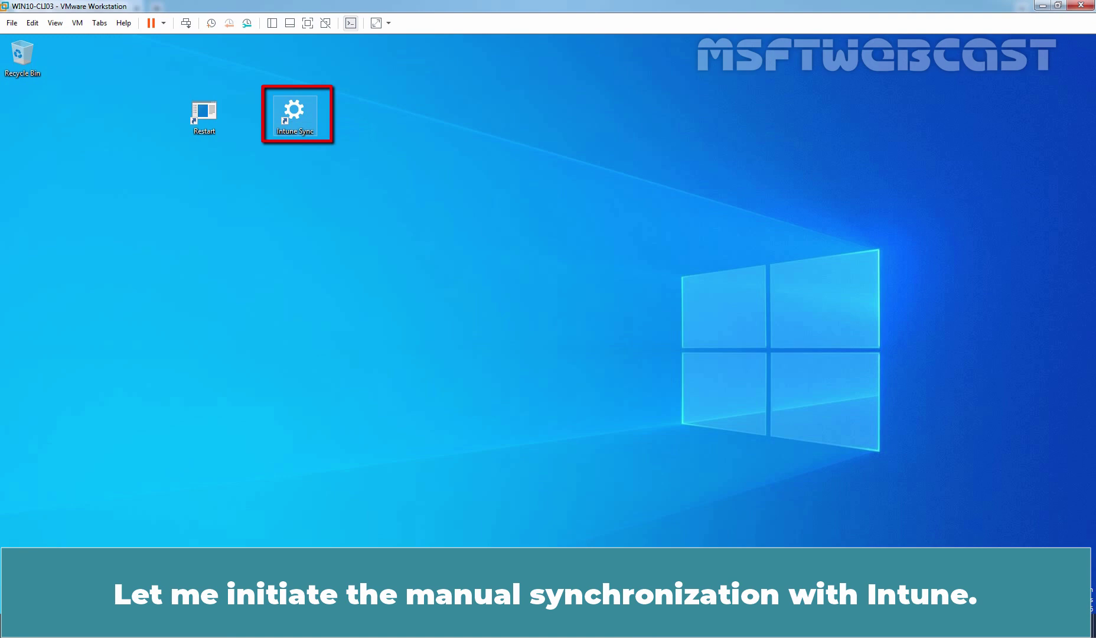
Reopen the work account's management info, sync with Intune again, and close the page
double_click(294, 112)
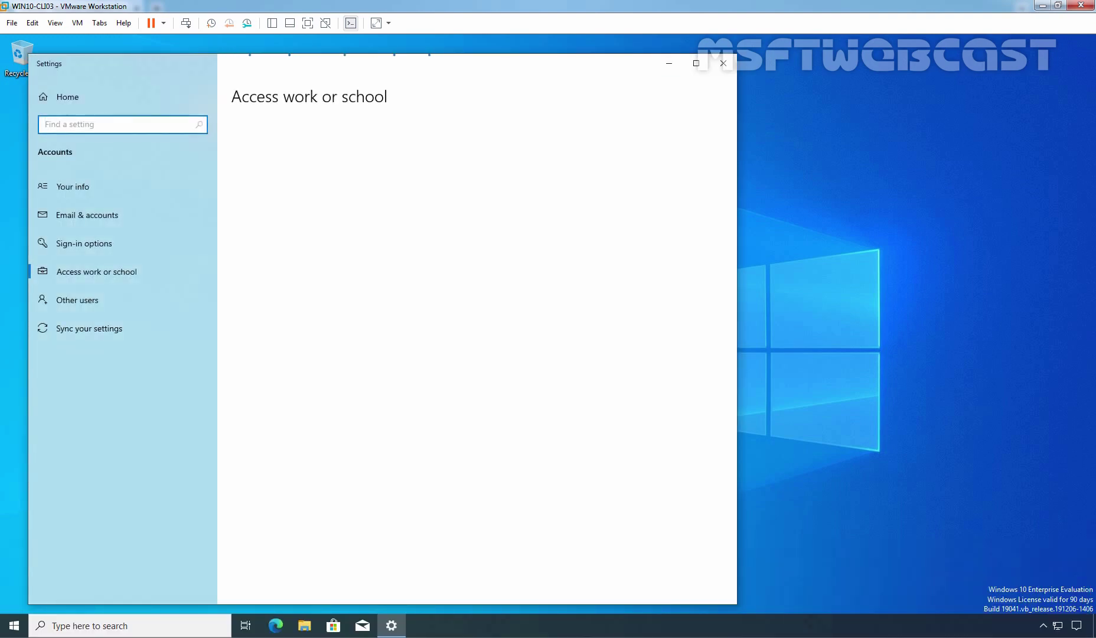
click(352, 230)
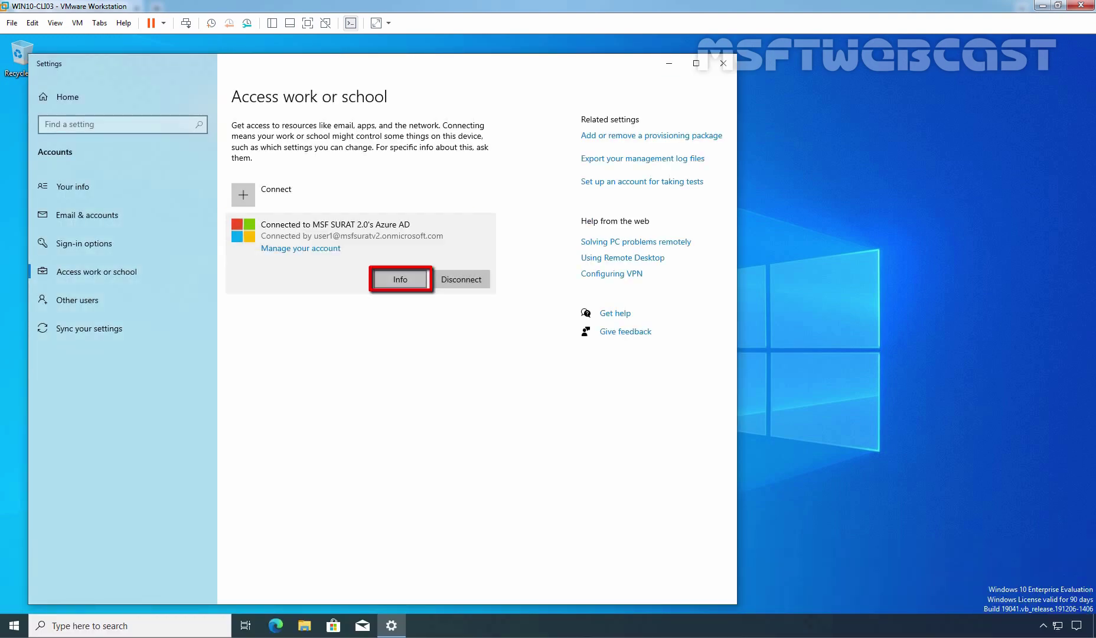
click(400, 279)
click(69, 507)
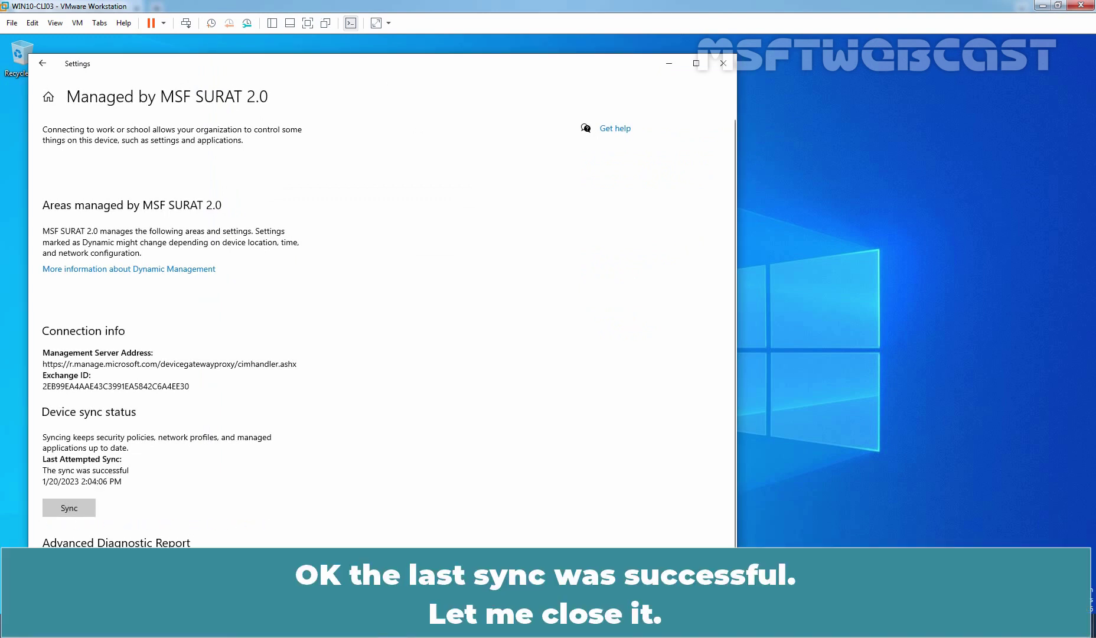
click(723, 63)
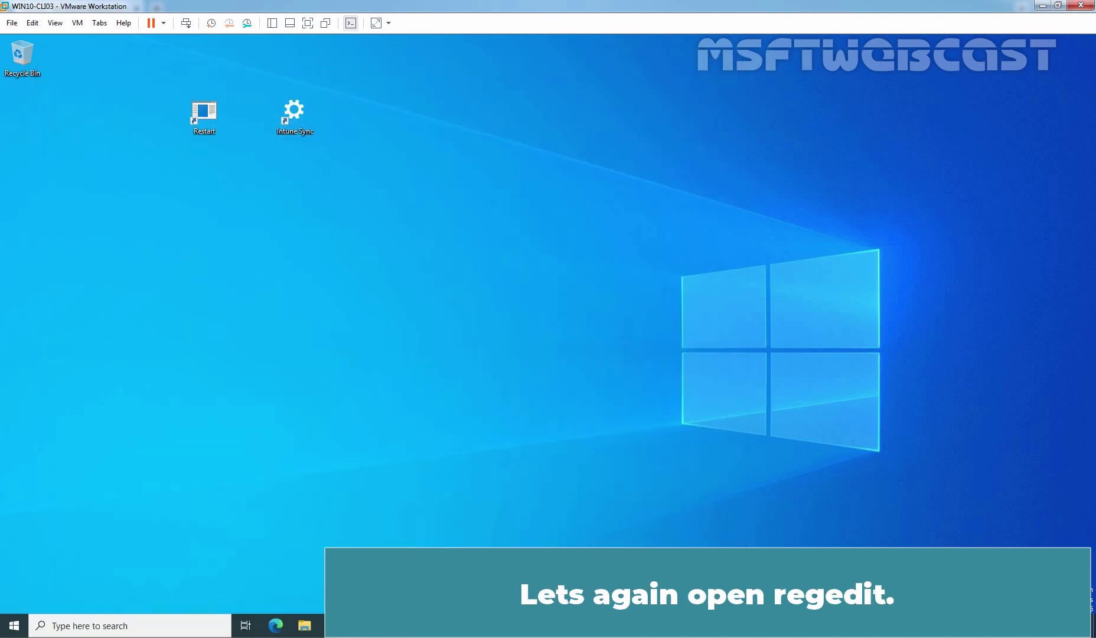
Launch regedit, approve UAC, and select the DeviceGuard key under HKLM\SOFTWARE\Policies\Microsoft\Windows
key(super+r)
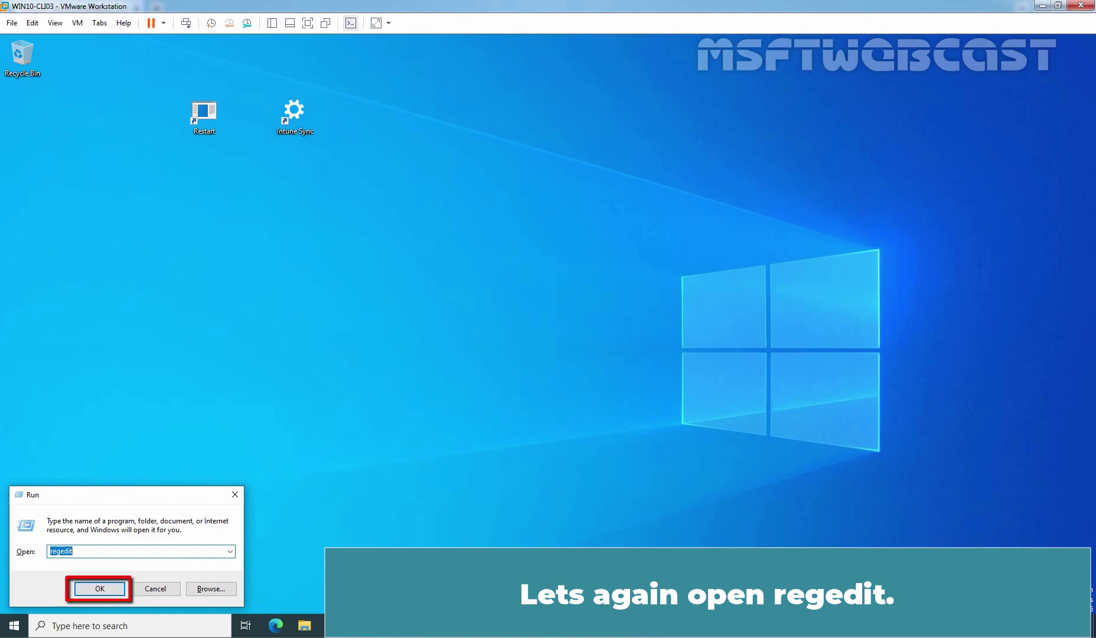
key(Return)
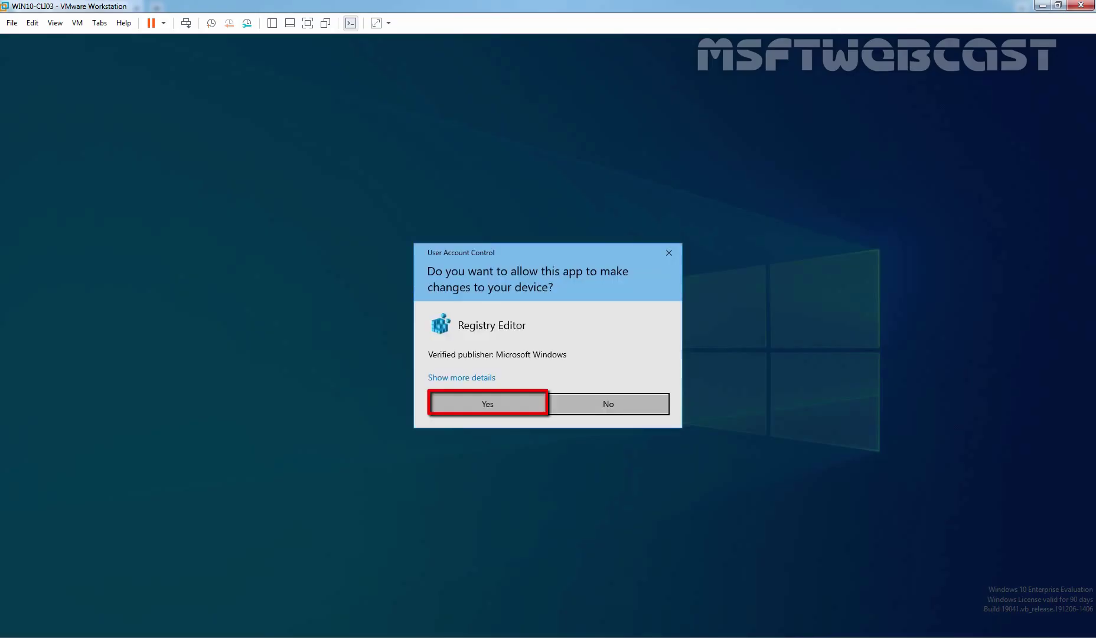
click(488, 404)
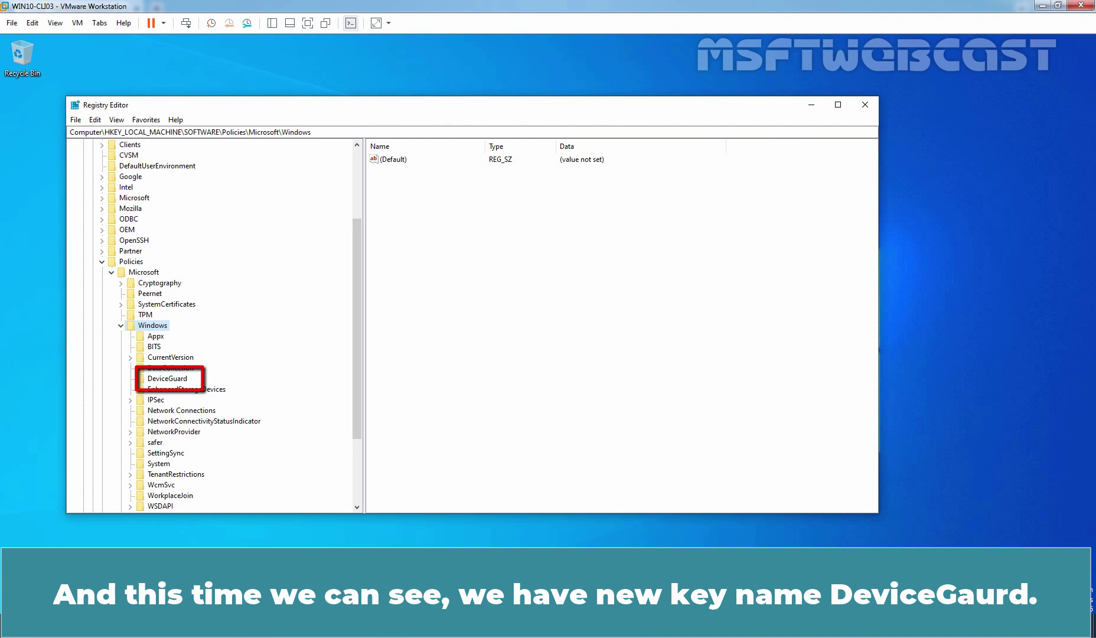
click(168, 378)
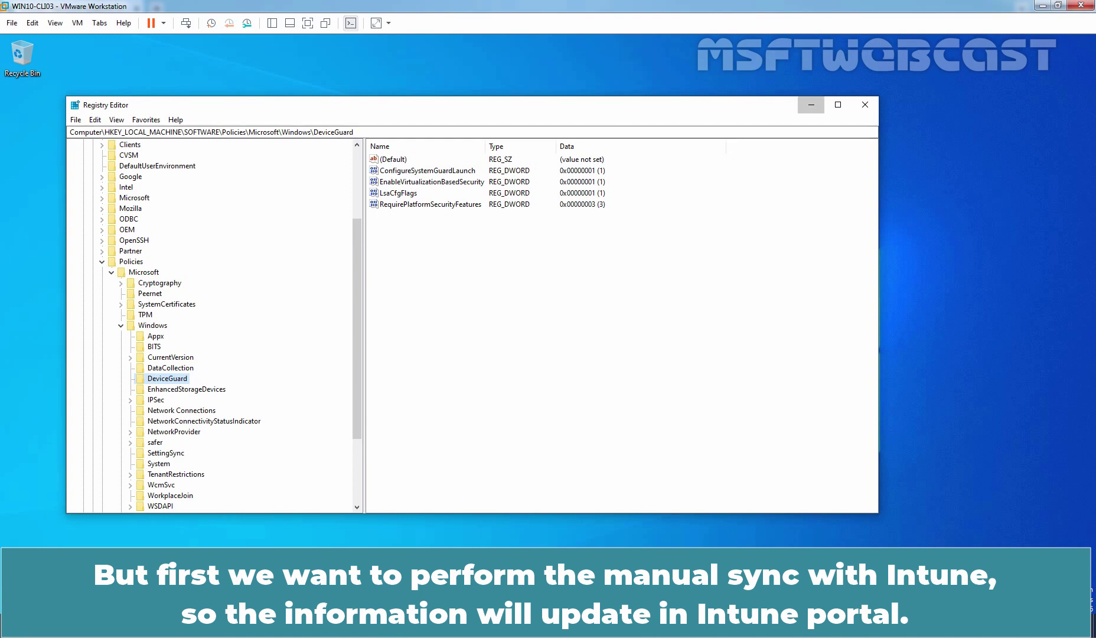
Sync the MSF SURAT 2.0 Azure AD work connection with Intune from its info page
click(812, 105)
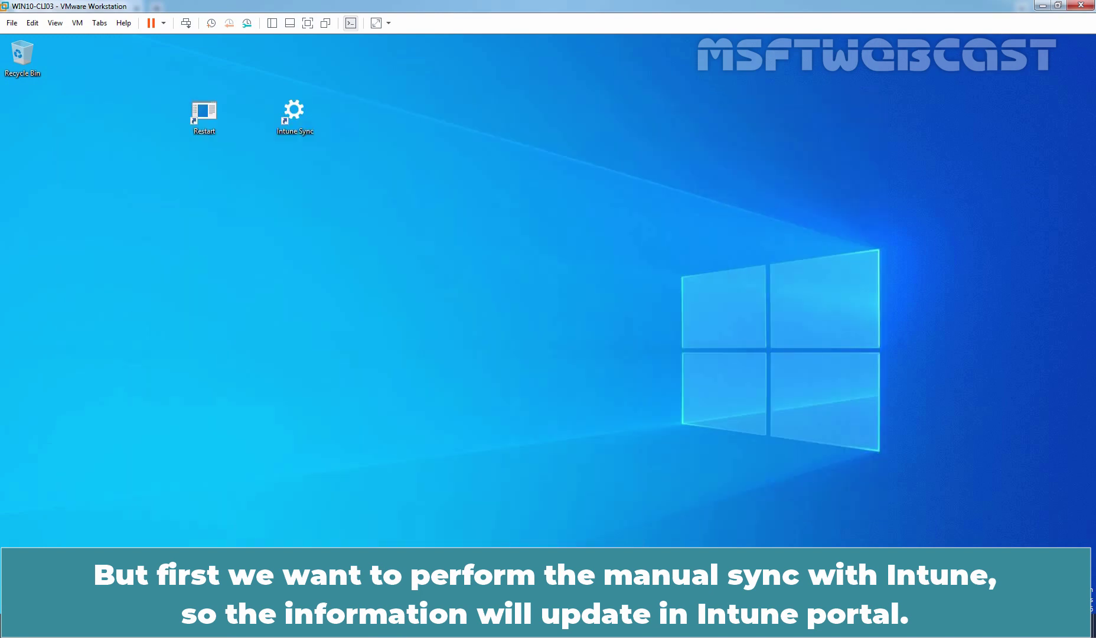
double_click(294, 112)
click(360, 231)
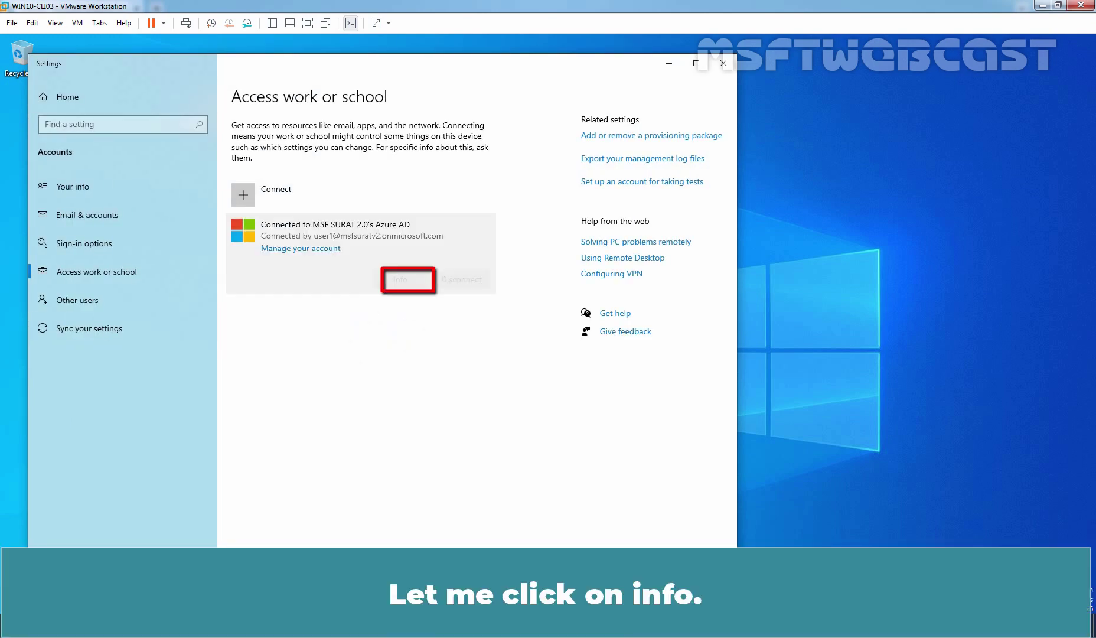
click(406, 278)
click(69, 507)
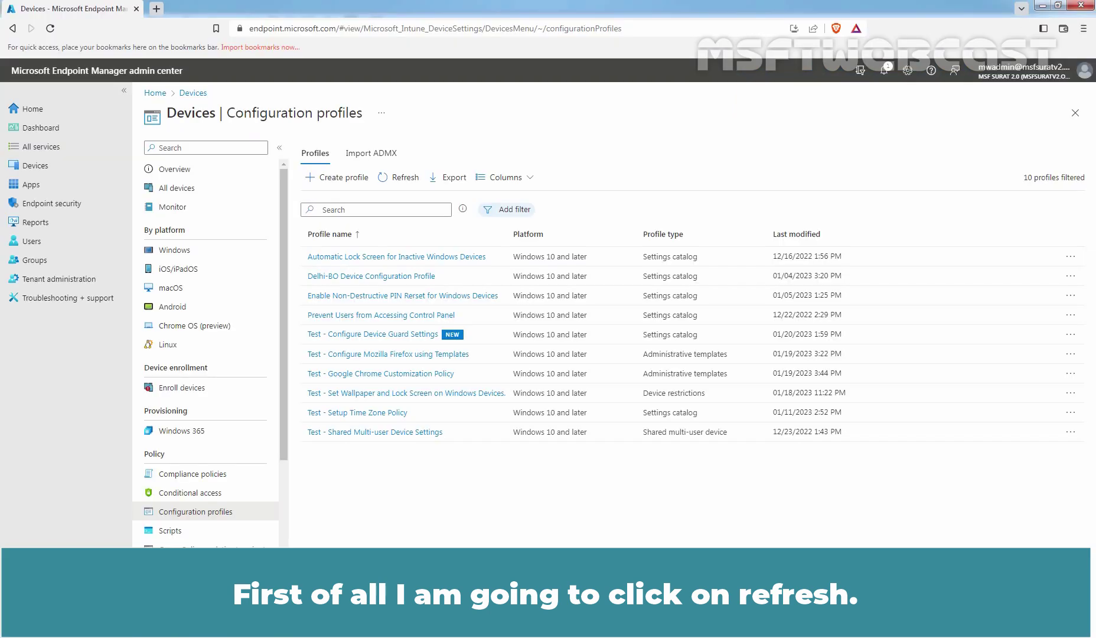
Refresh the profiles and view the Test - Configure Device Guard Settings device status report
click(404, 179)
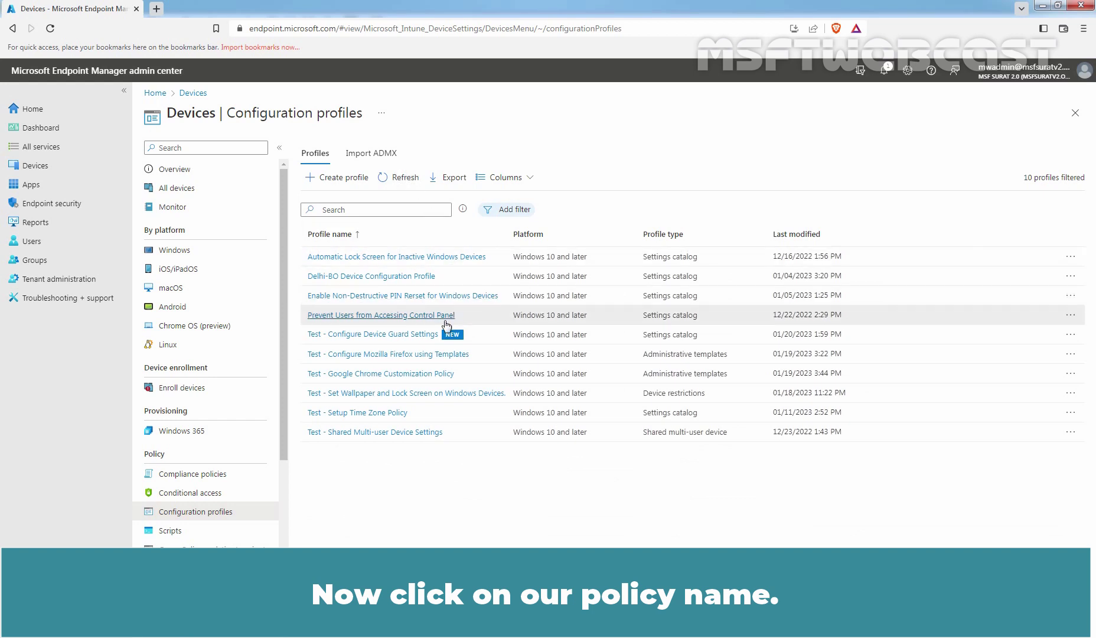
click(370, 335)
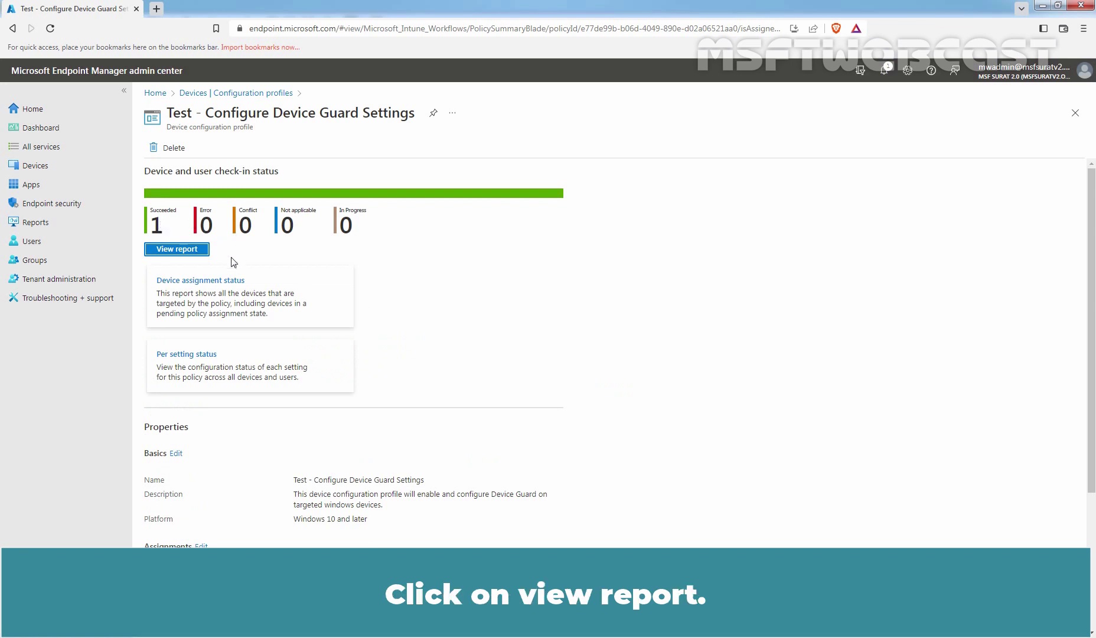
click(177, 250)
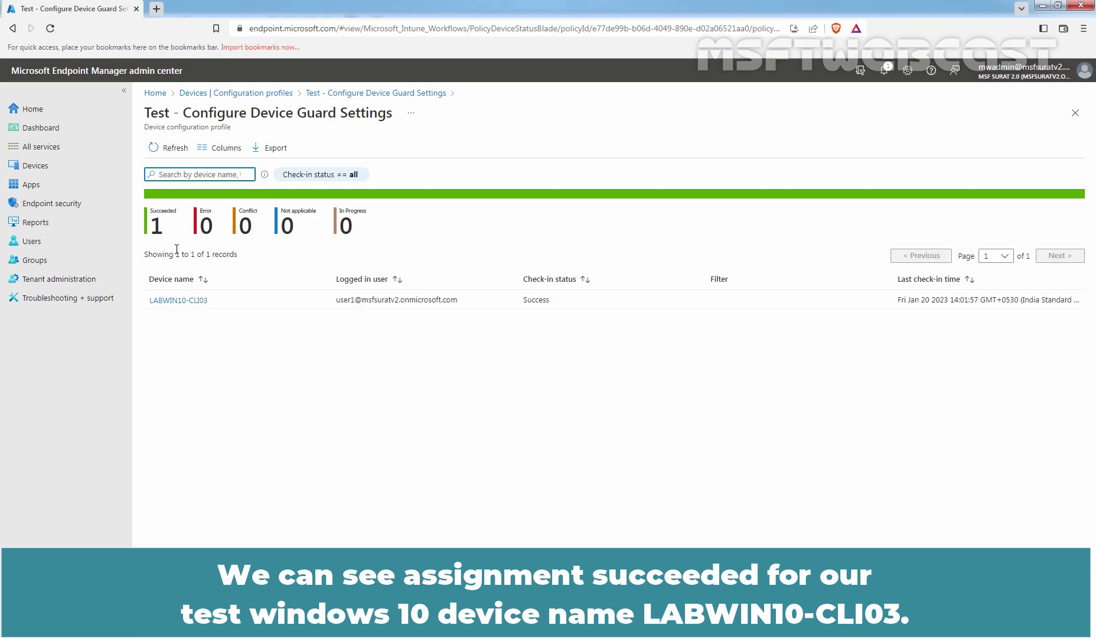
Open LABWIN10-CLI03's profile settings showing all four Device Guard settings Succeeded
click(184, 305)
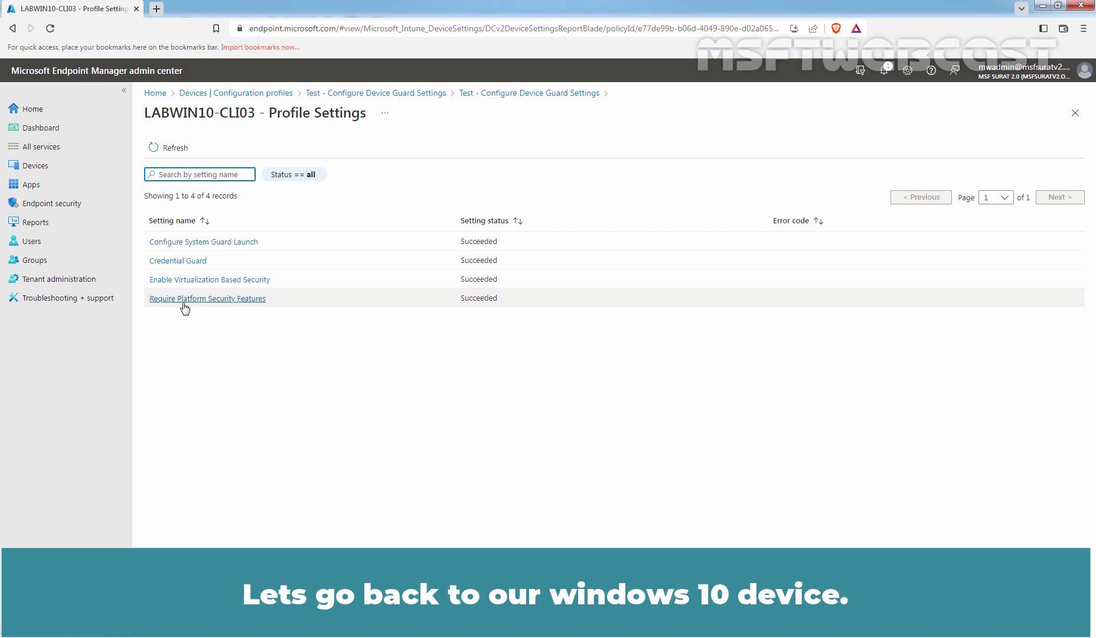
On the Windows 10 VM, launch System Information with msinfo32
key(alt+Tab)
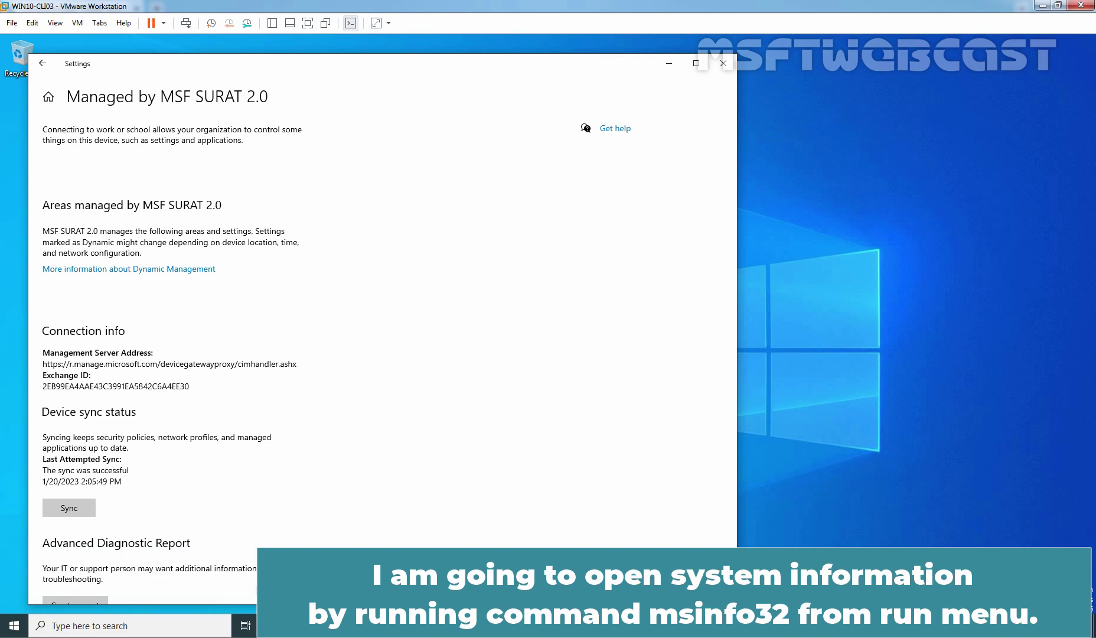
key(super+r)
text(msinfo32)
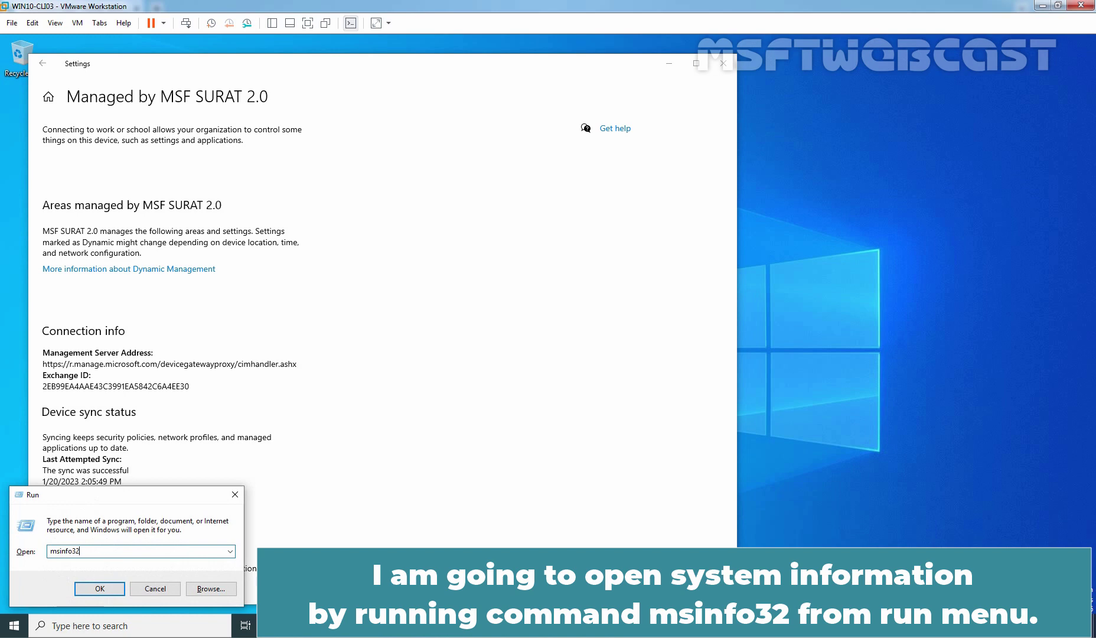
key(Return)
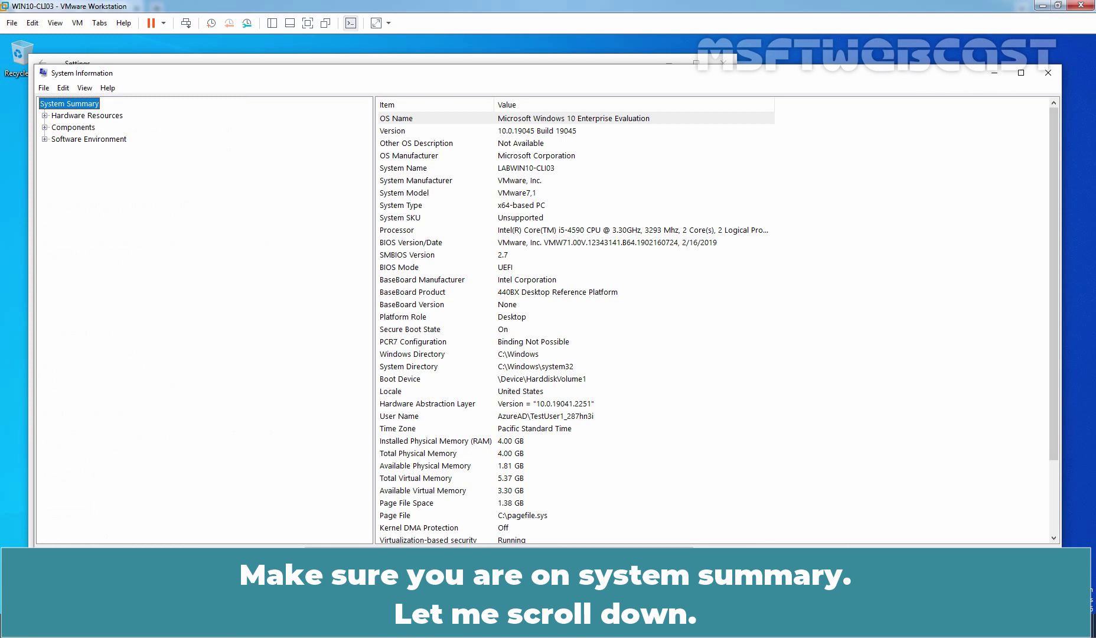
Check the summary: virtualization-based security Running, Credential Guard configured, no services running
scroll(716, 324, down, 3)
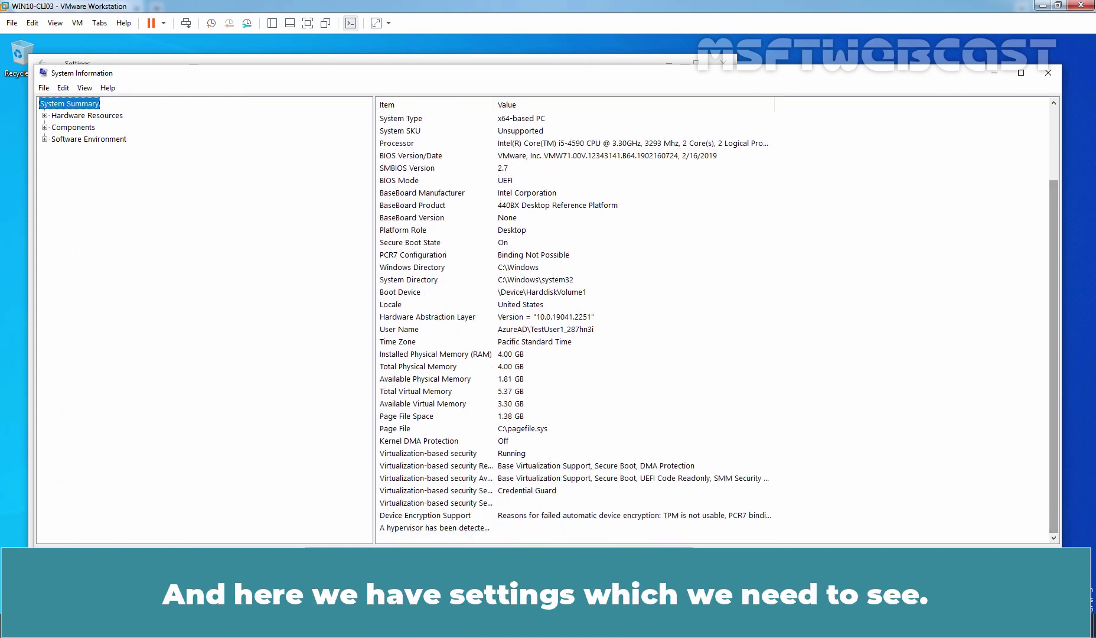
drag(494, 105, 607, 104)
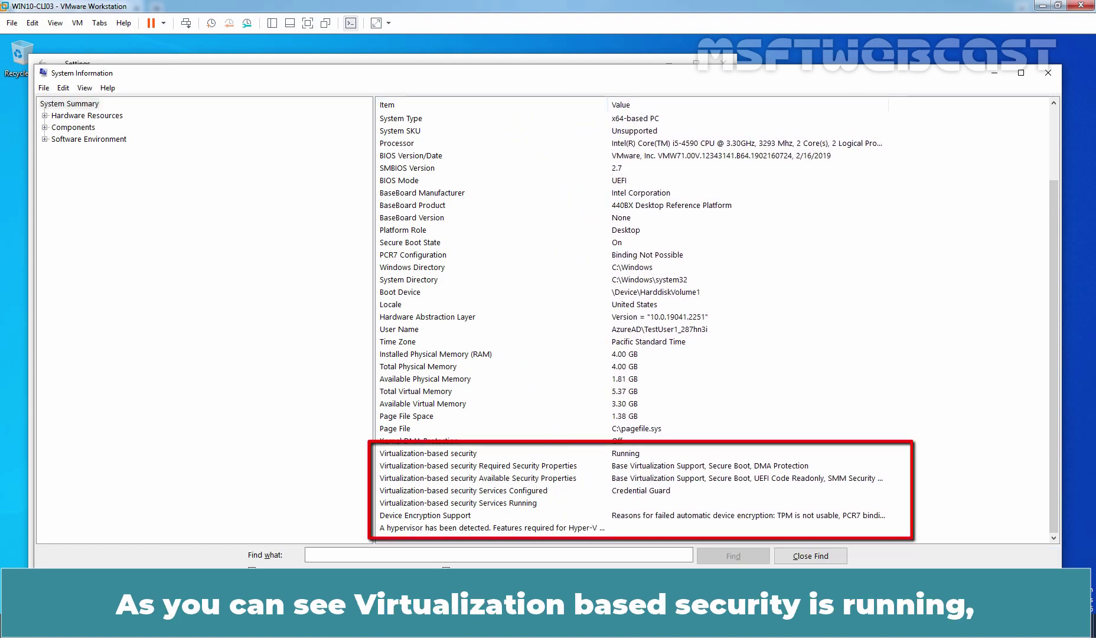
click(428, 453)
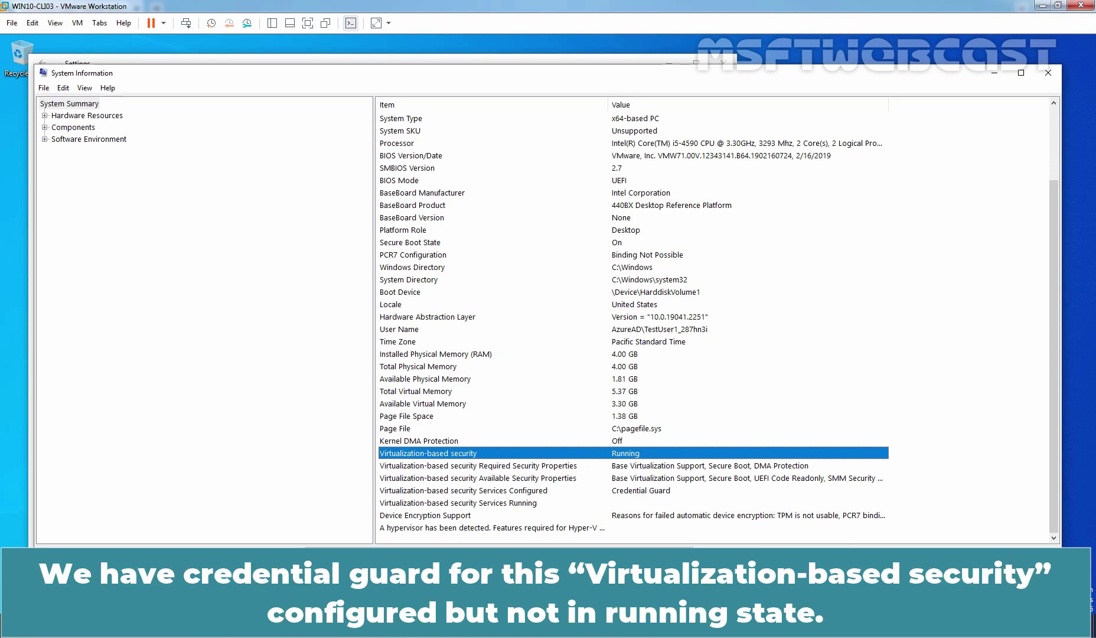
click(463, 490)
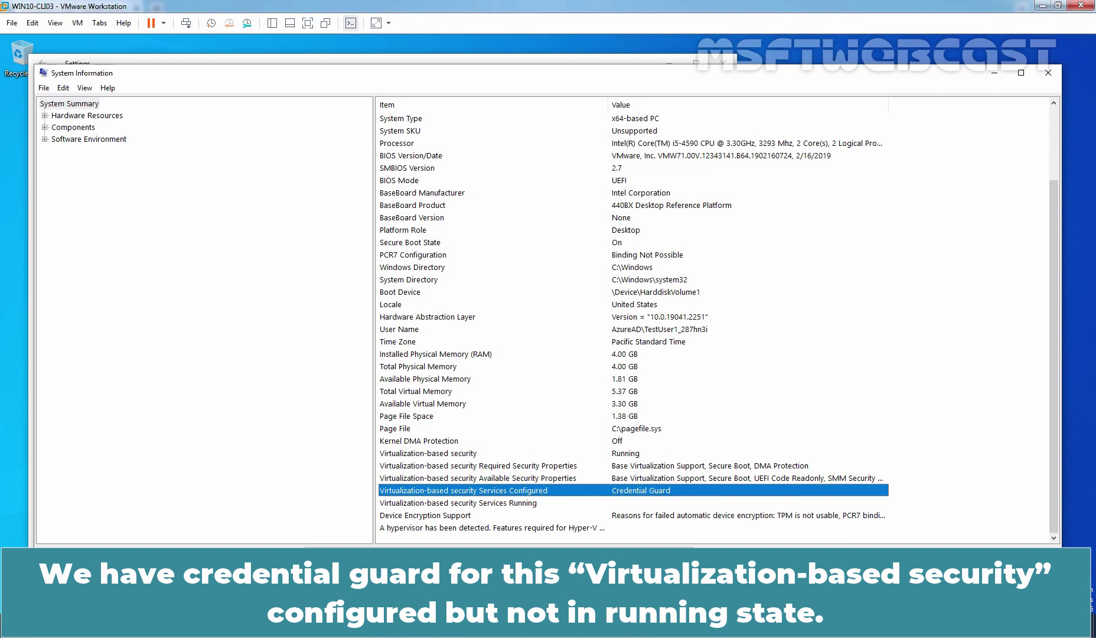
click(458, 502)
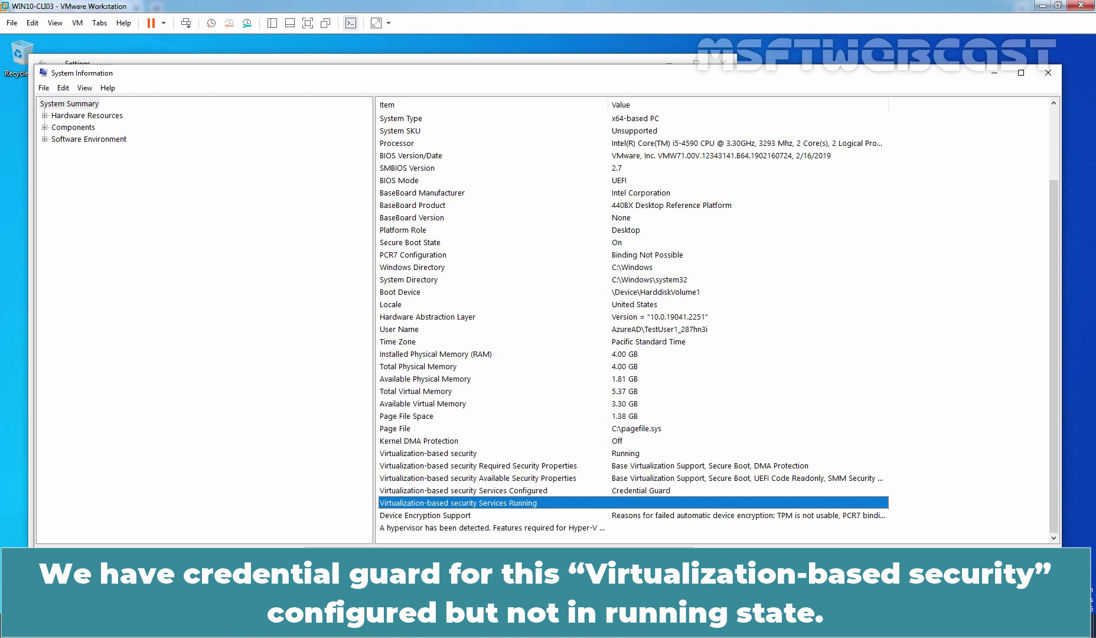